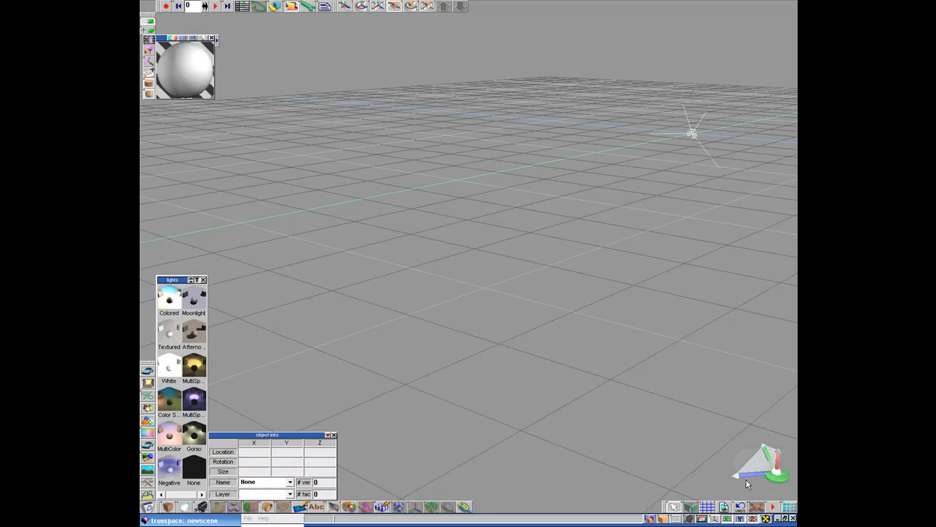
Add a 2 × 2 × 2 cube primitive near the centre of the grid
mouse_move(746, 480)
mouse_down()
mouse_move(760, 474)
mouse_move(742, 470)
mouse_move(747, 489)
mouse_up()
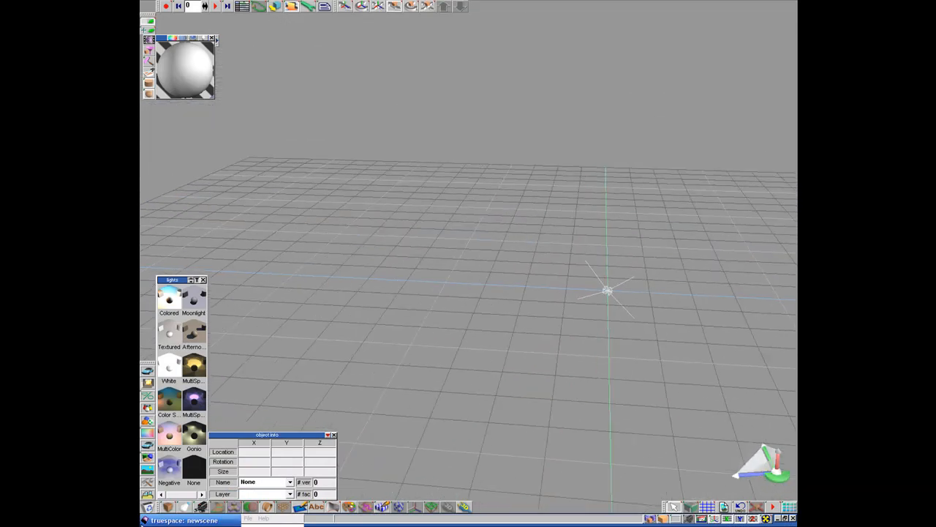
click(168, 506)
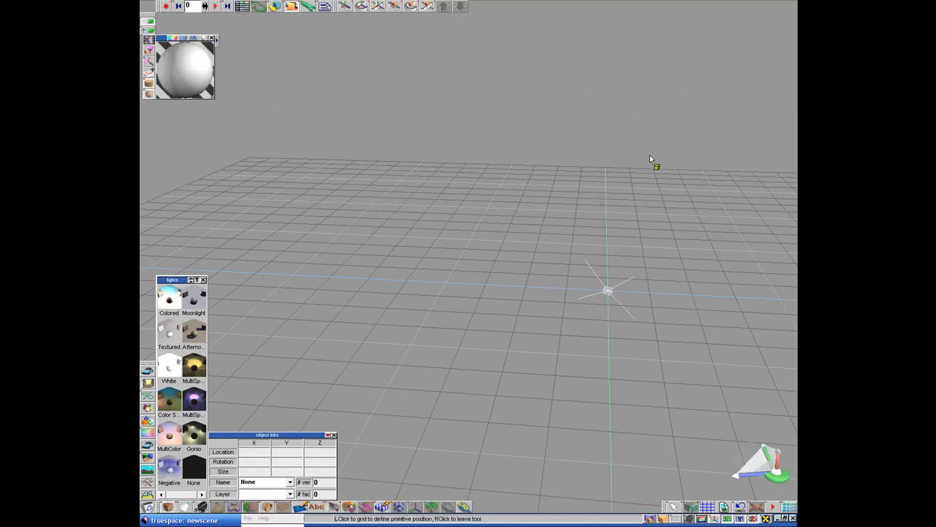
click(592, 295)
click(673, 506)
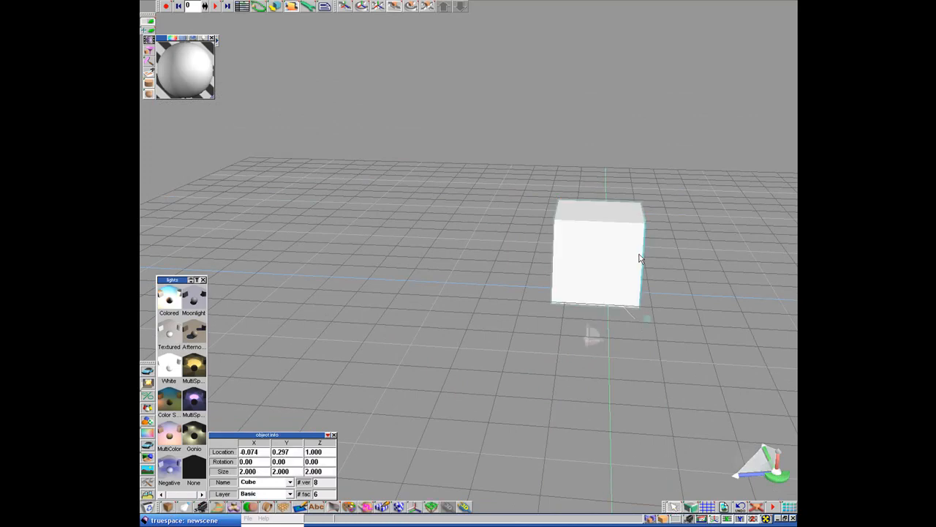
Flatten the cube to a slab about 0.25 thick and stretch it to about 6.63 long in X
drag(635, 200, 638, 291)
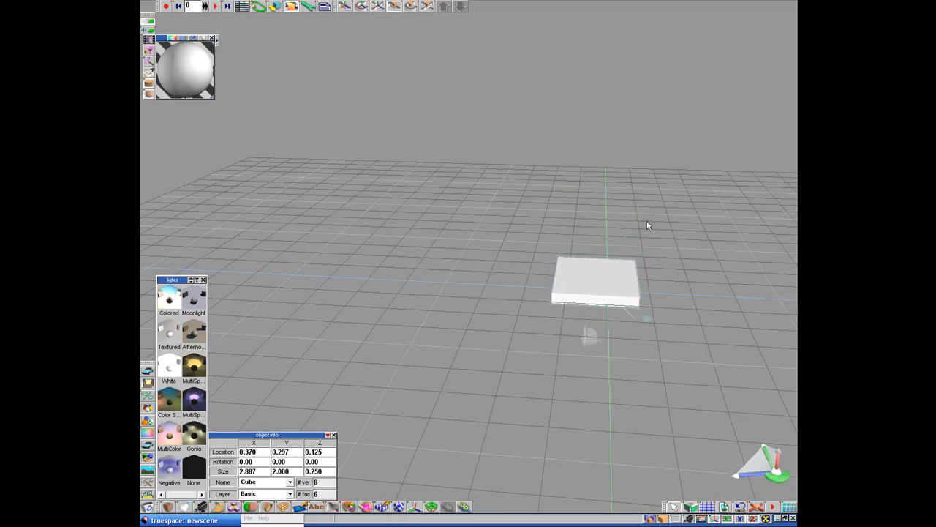
mouse_move(777, 475)
mouse_down()
mouse_move(789, 497)
mouse_move(796, 492)
mouse_move(783, 489)
mouse_up()
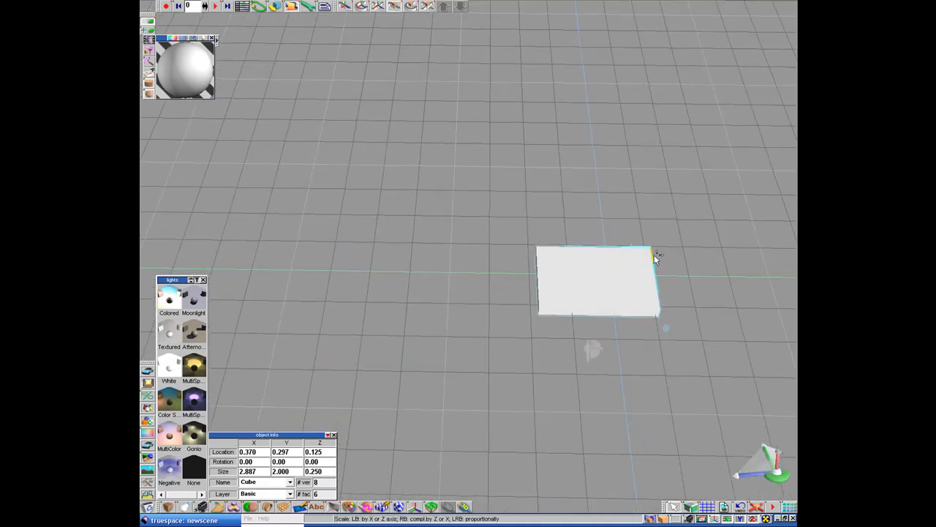
drag(652, 251, 797, 255)
scroll(640, 343, down, 1)
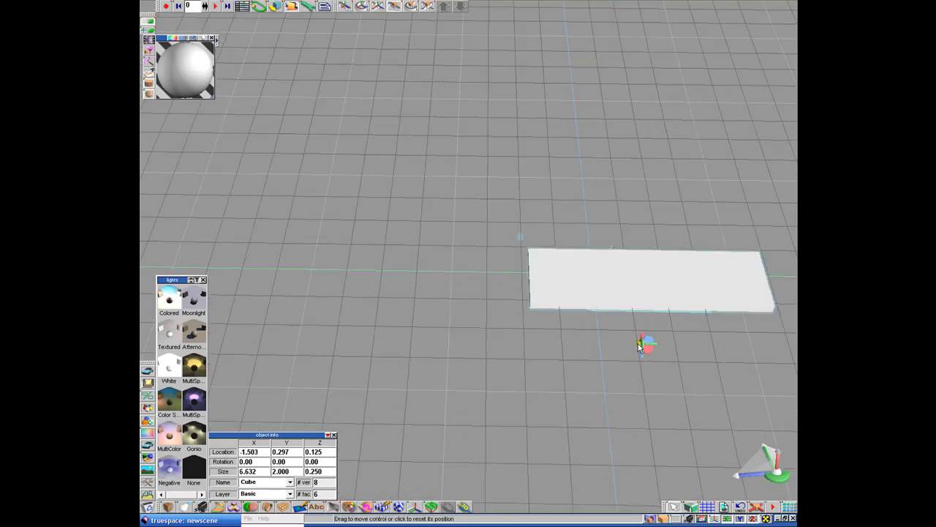
Select the slab's top face and apply Quad Divide repeatedly until it forms an 8 by 8 grid of faces
click(593, 279)
click(595, 284)
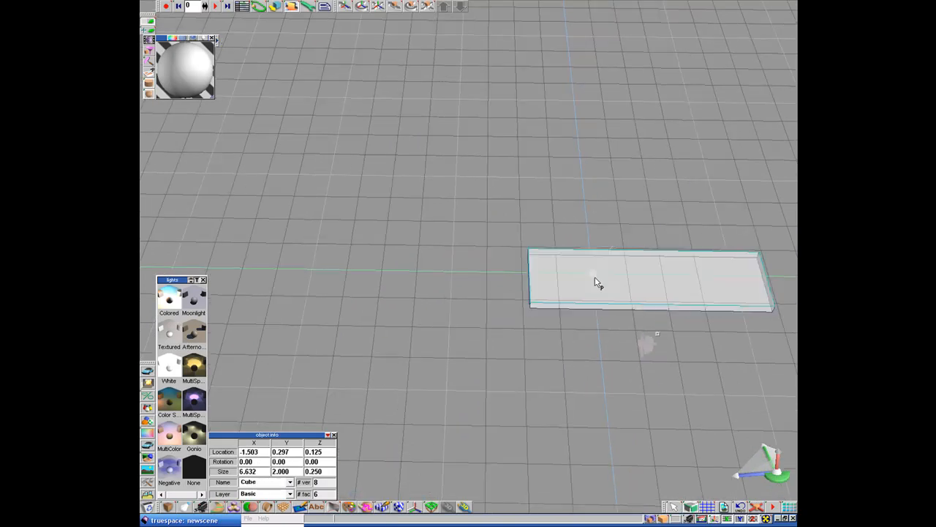
right_click(578, 282)
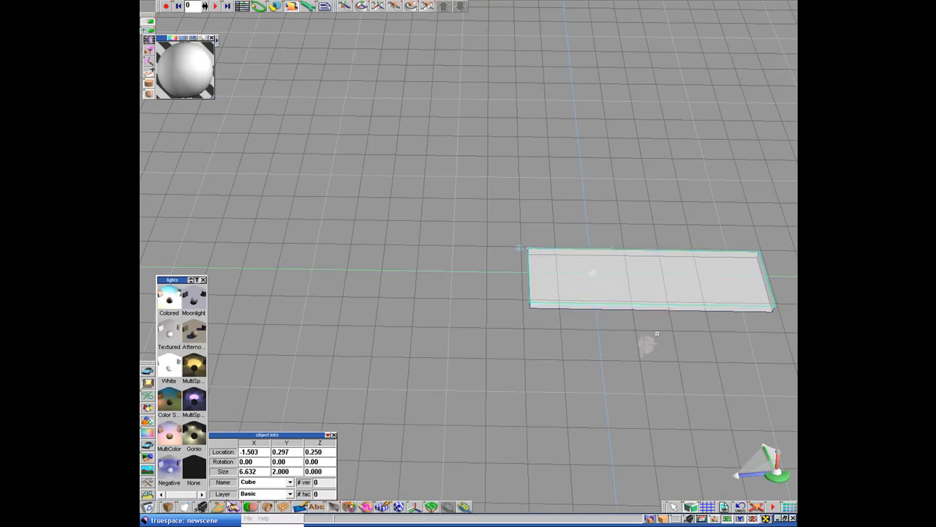
click(432, 506)
mouse_move(433, 498)
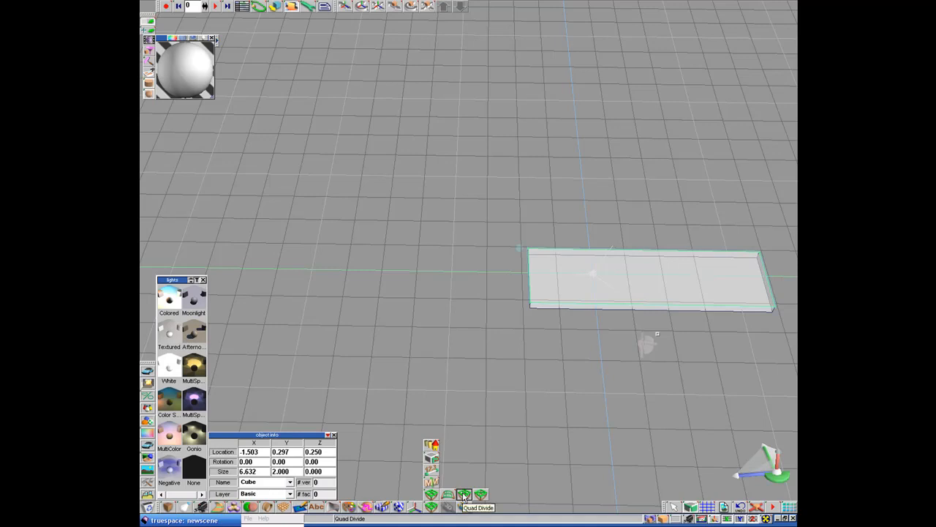
click(463, 497)
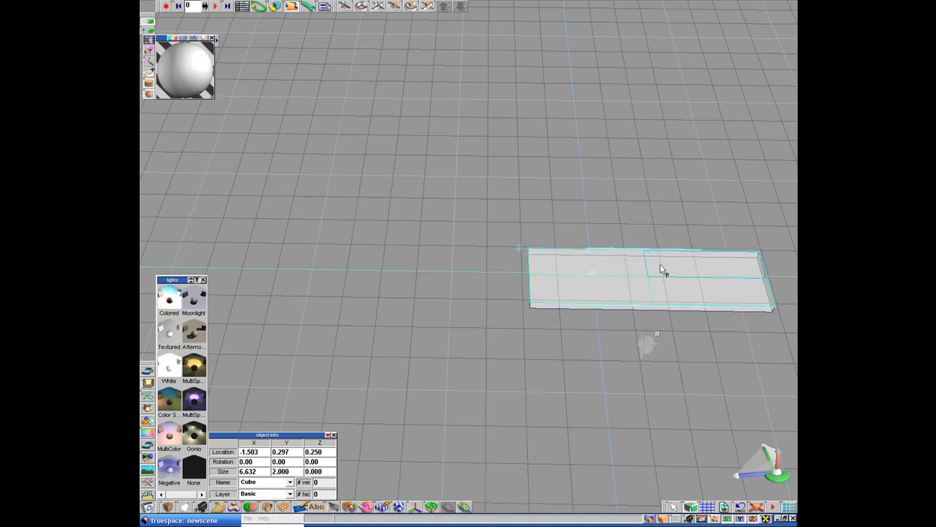
click(432, 507)
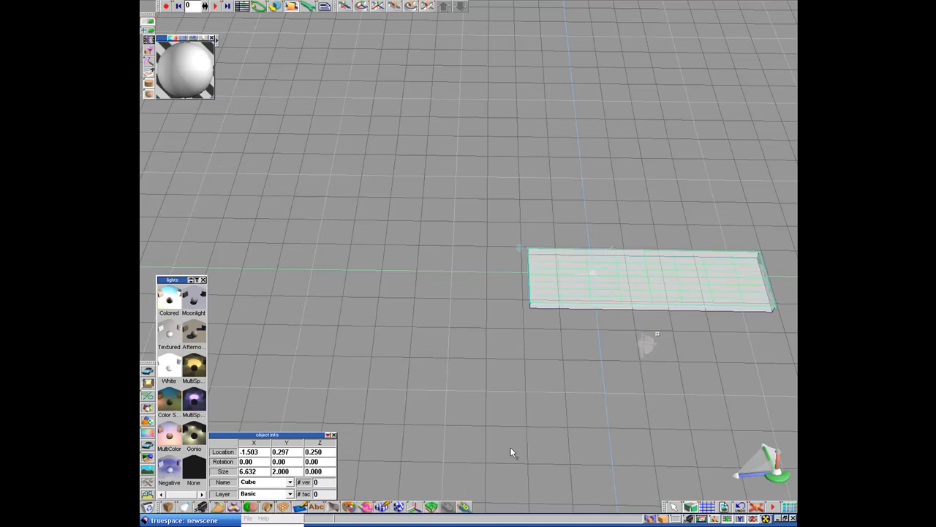
Sweep the corner face at X 1.399, Y 1.172 upward into a leg and set its Z location to 2
drag(763, 475, 778, 432)
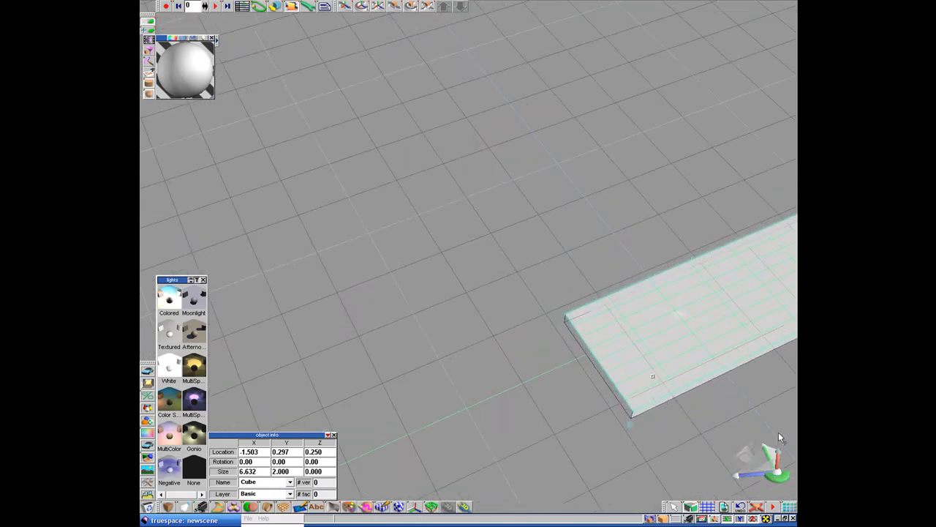
click(647, 402)
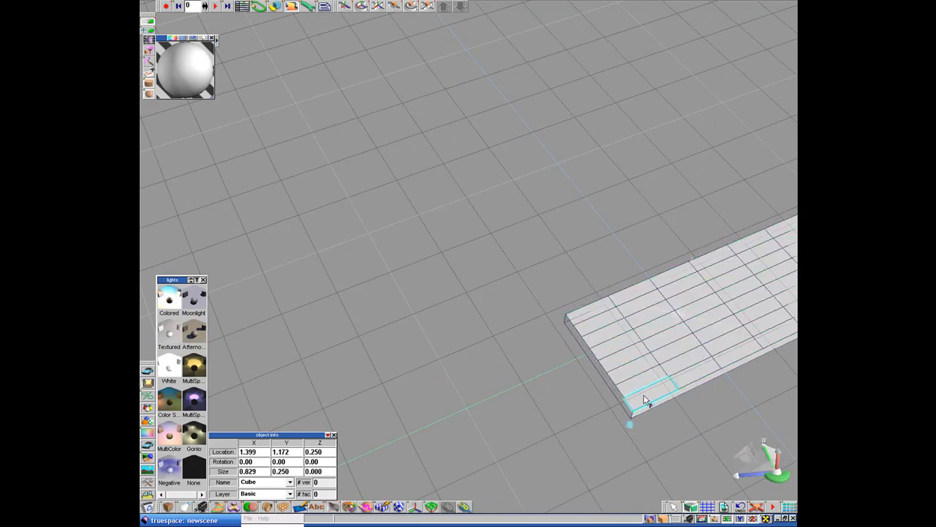
scroll(719, 461, down, 1)
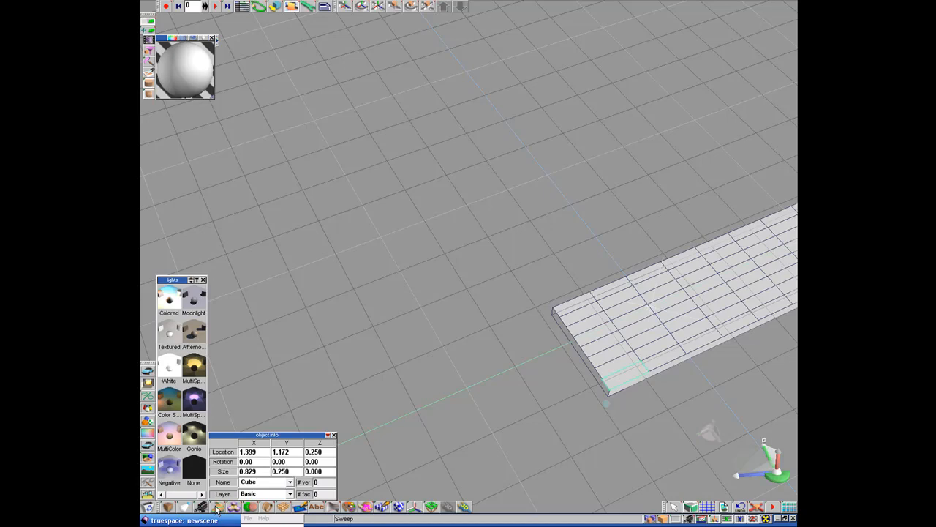
drag(216, 506, 222, 436)
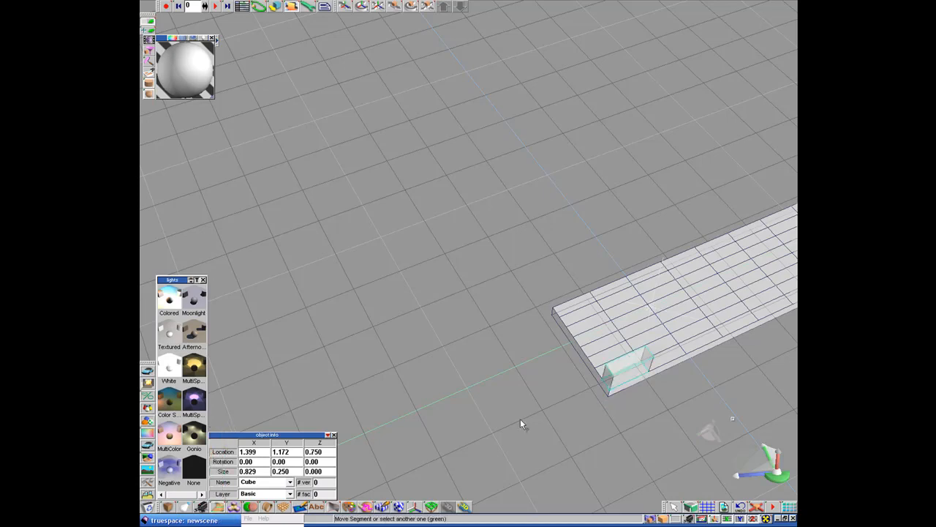
mouse_move(767, 474)
mouse_down()
mouse_move(776, 448)
mouse_move(760, 460)
mouse_up()
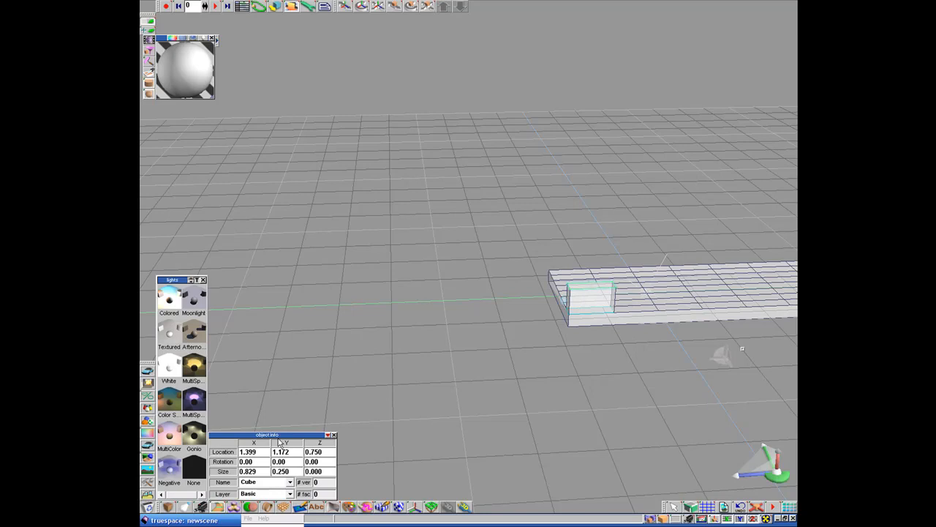
click(328, 452)
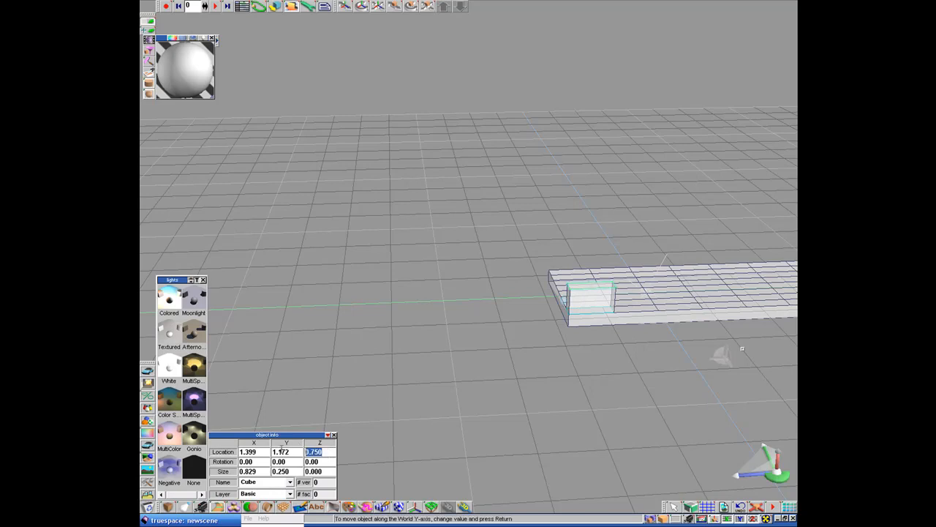
text(2)
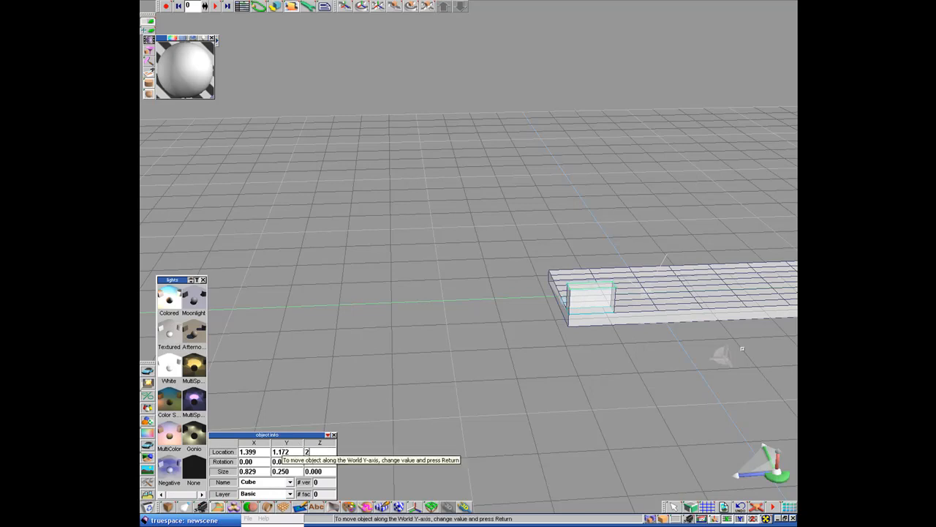
key(Return)
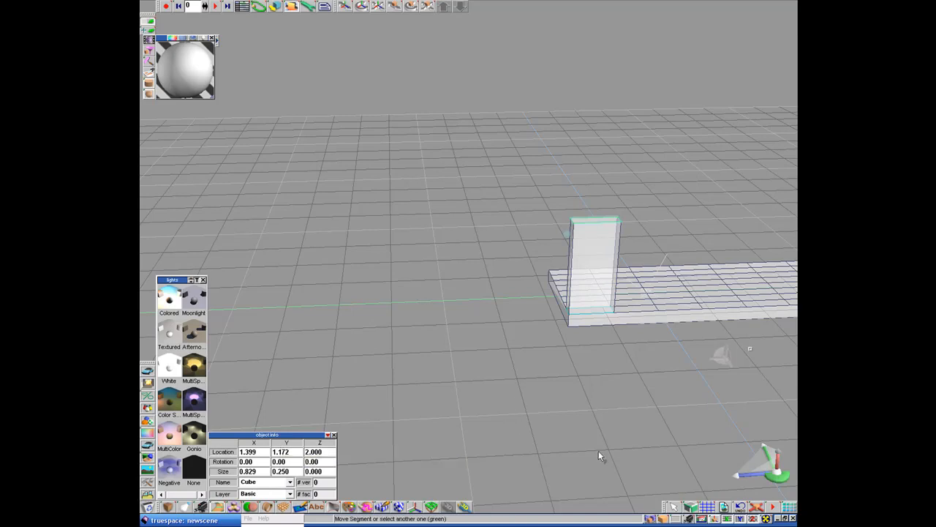
Sweep the other corner face on the same short end into a second leg with its Z location set to 2
mouse_move(779, 479)
mouse_down()
mouse_move(790, 487)
mouse_move(786, 479)
mouse_up()
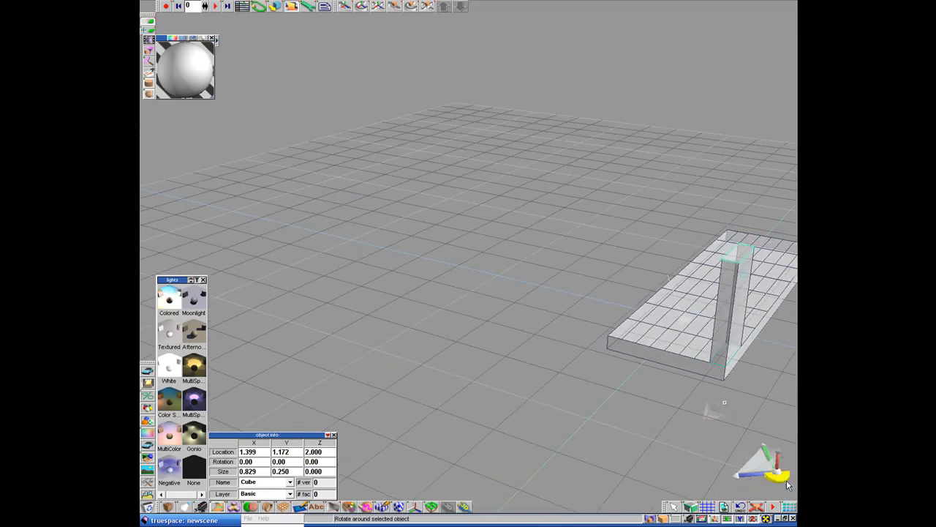
click(673, 508)
right_click(637, 340)
click(637, 335)
click(626, 328)
click(217, 506)
click(316, 451)
text(2)
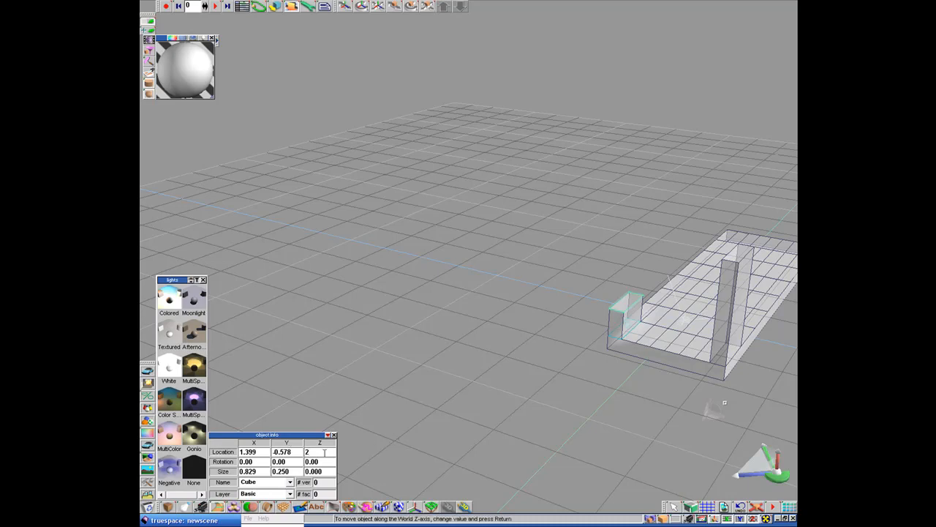
key(Return)
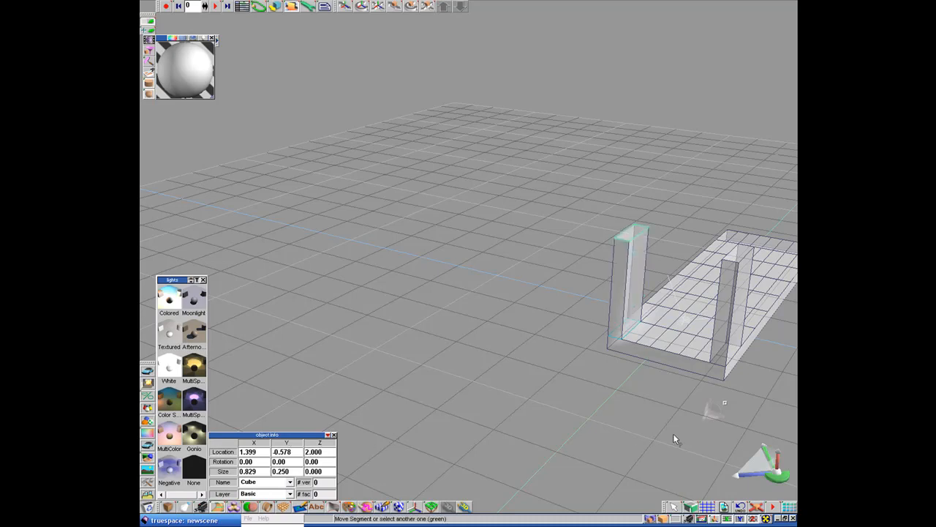
Sweep the corner face at X -4.404, Y 1.172 on the opposite short end into a third leg, with Z location 2
drag(778, 478, 688, 479)
drag(761, 466, 694, 453)
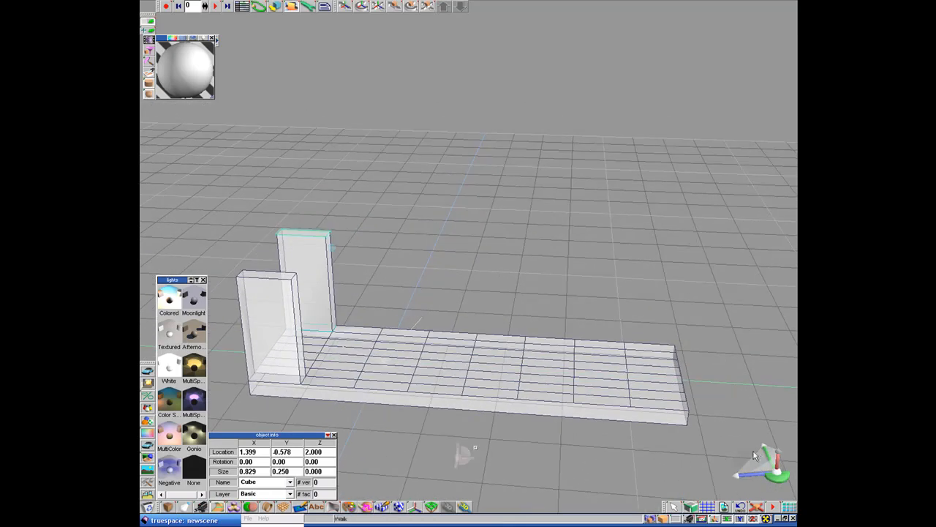
click(673, 506)
click(670, 407)
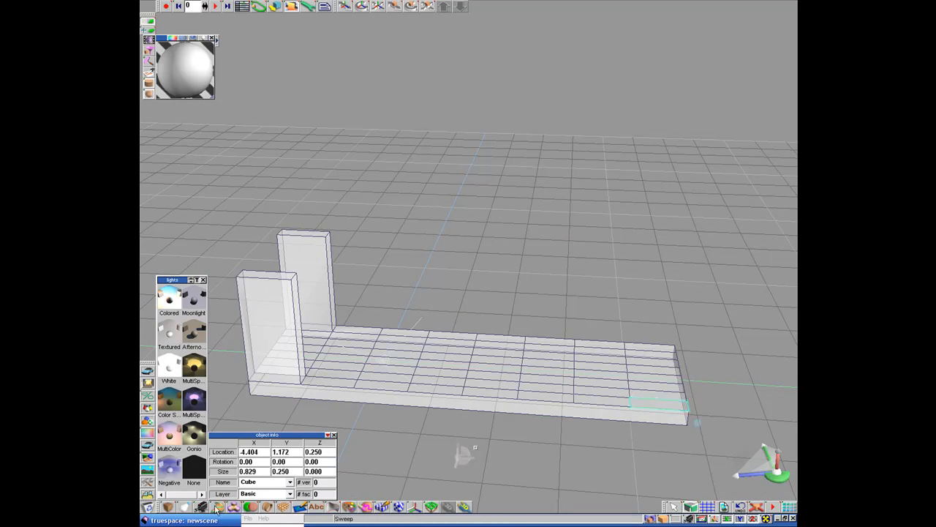
click(217, 507)
click(328, 451)
text(w)
drag(319, 453, 284, 457)
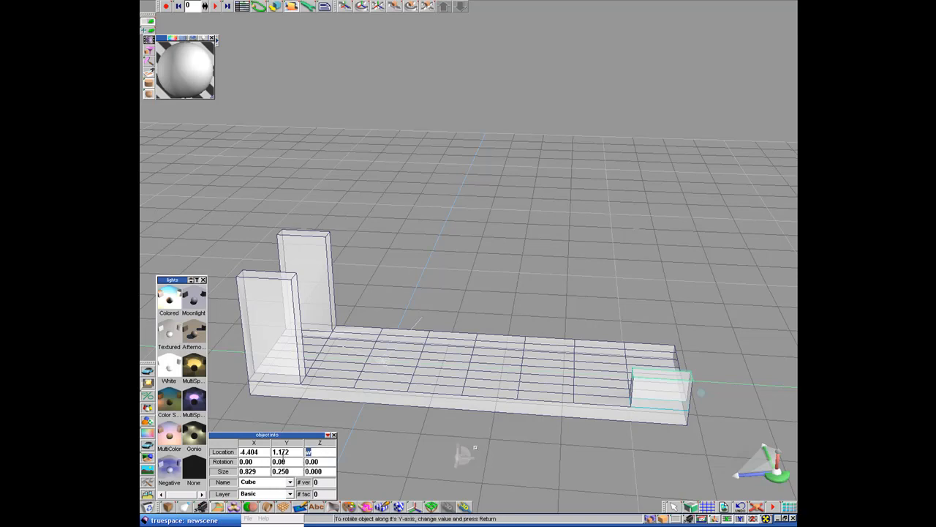
click(307, 454)
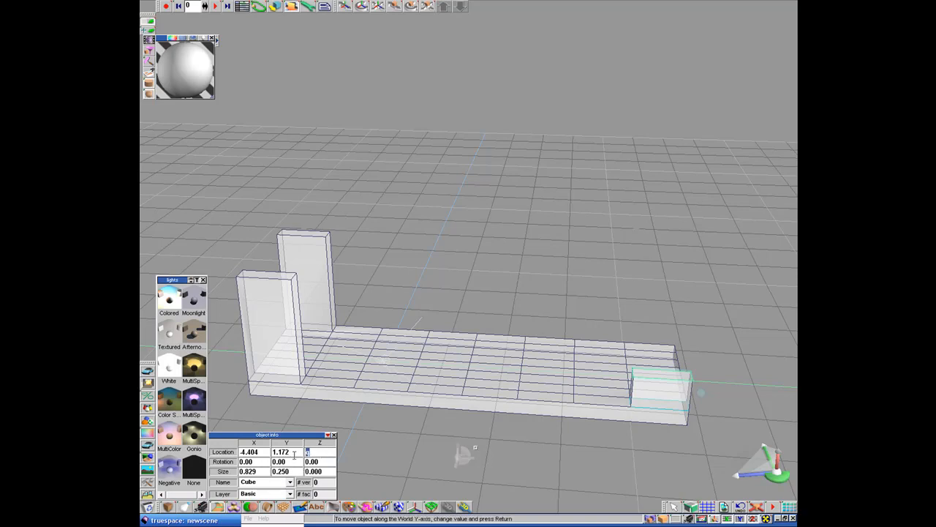
key(Return)
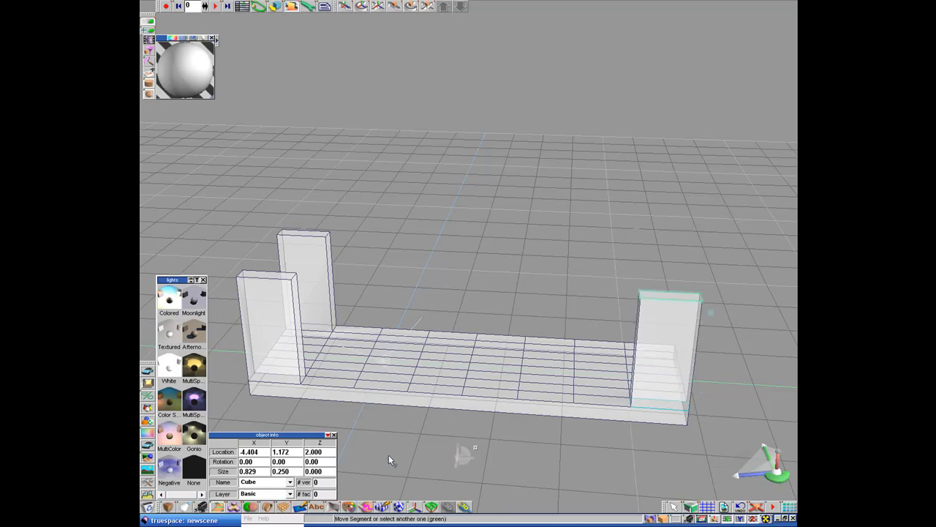
Sweep the last remaining corner face into the fourth leg and set its Z location to 2
drag(465, 454, 642, 454)
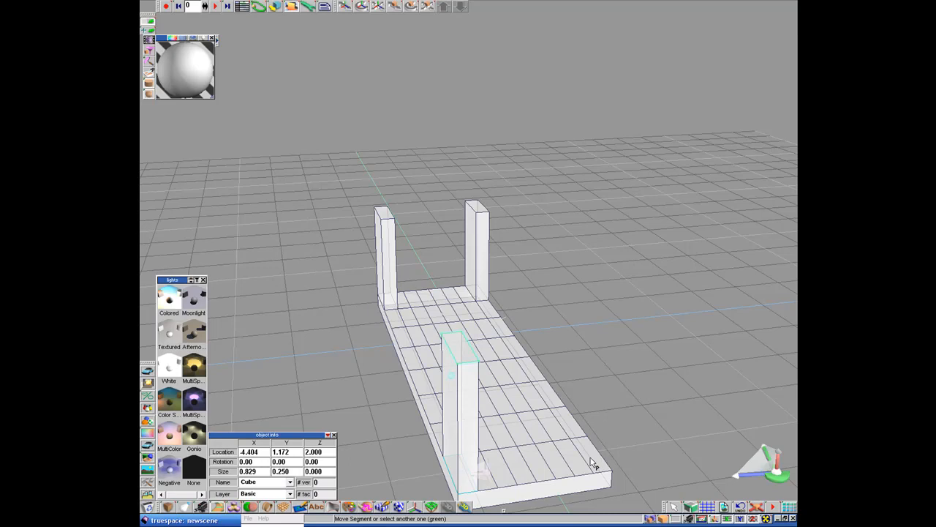
click(673, 506)
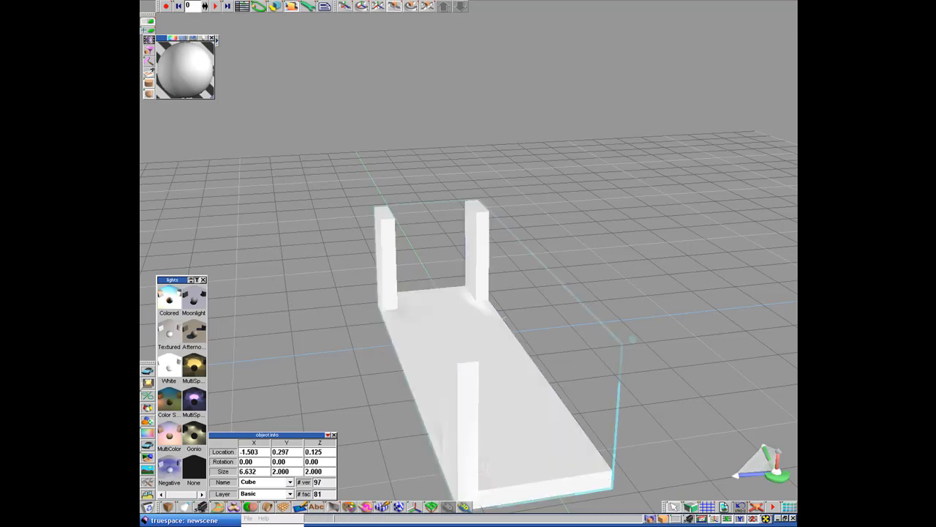
right_click(592, 470)
click(590, 446)
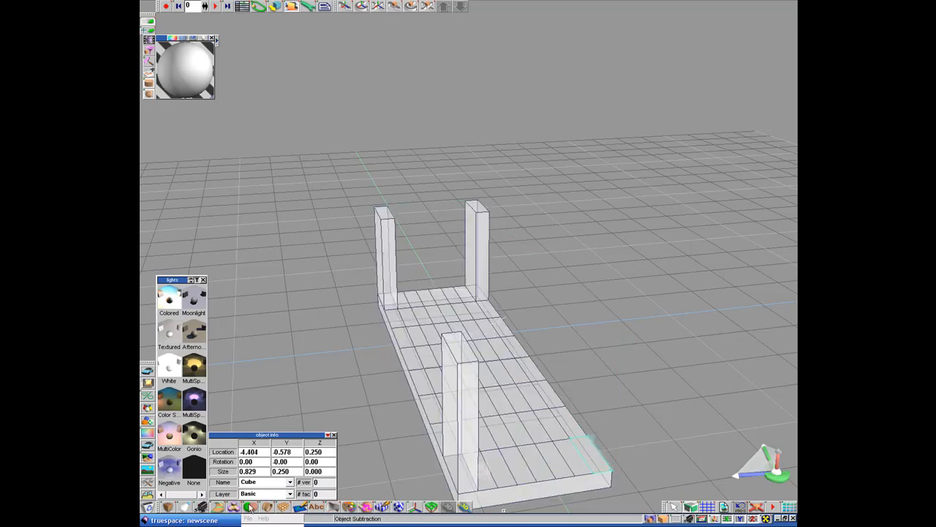
click(218, 506)
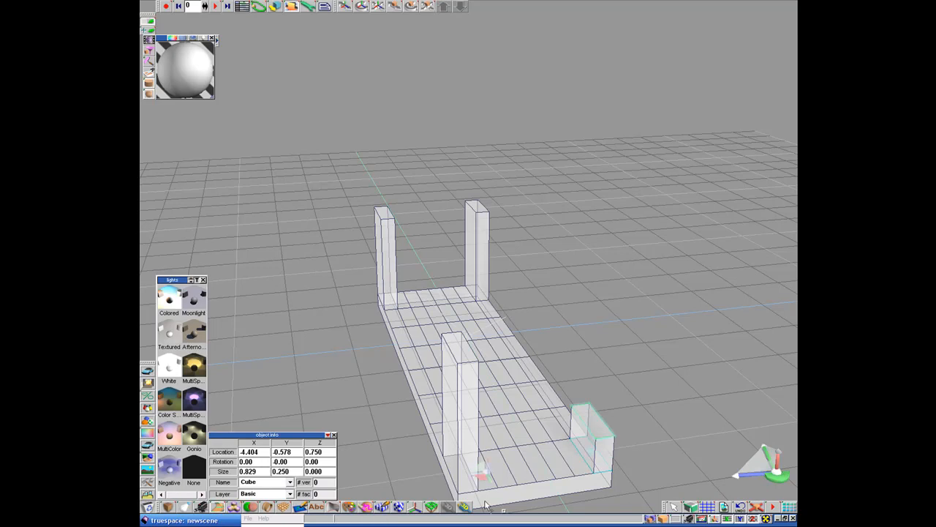
click(319, 451)
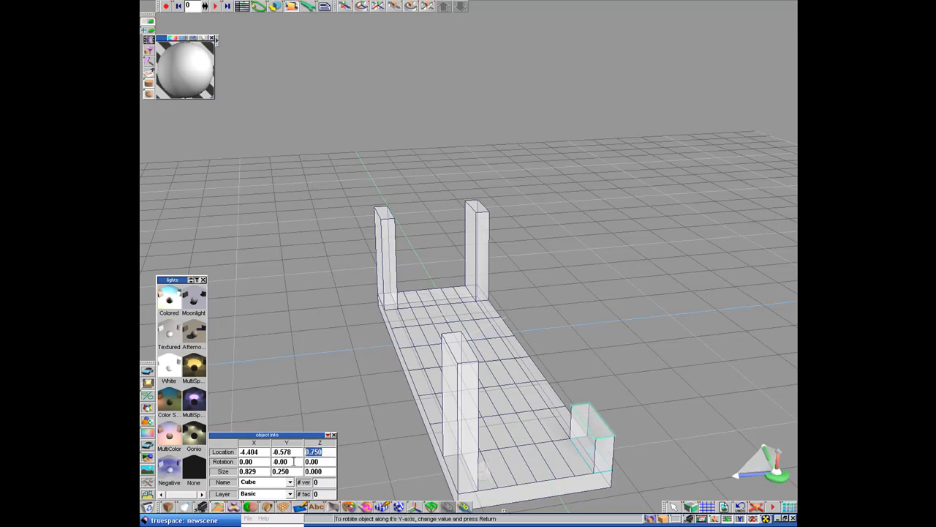
text(2)
key(Return)
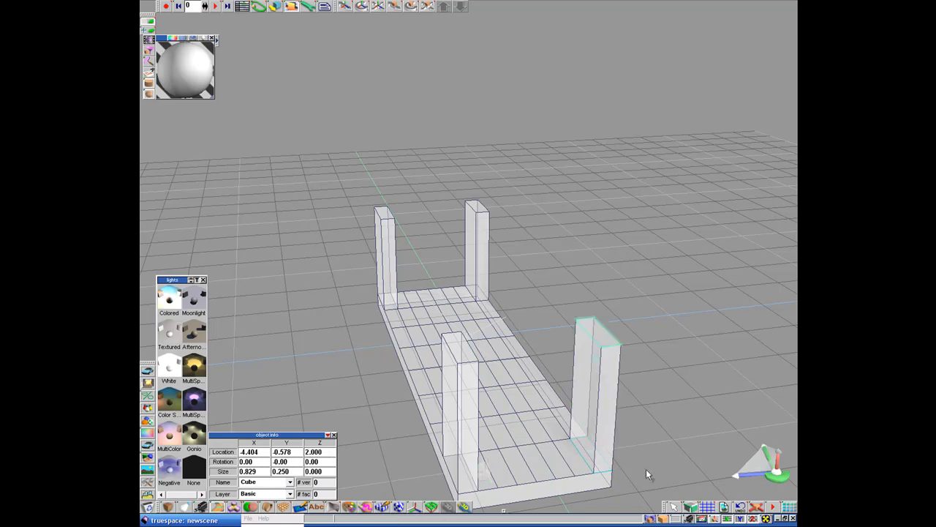
Rotate the four-legged slab about 174° around its X axis so the legs point downward
mouse_move(776, 475)
mouse_down()
mouse_move(786, 497)
mouse_move(786, 468)
mouse_up()
mouse_move(463, 432)
mouse_down()
mouse_move(432, 432)
mouse_move(460, 439)
mouse_move(466, 418)
mouse_move(450, 420)
mouse_up()
scroll(460, 444, down, 1)
scroll(501, 432, up, 2)
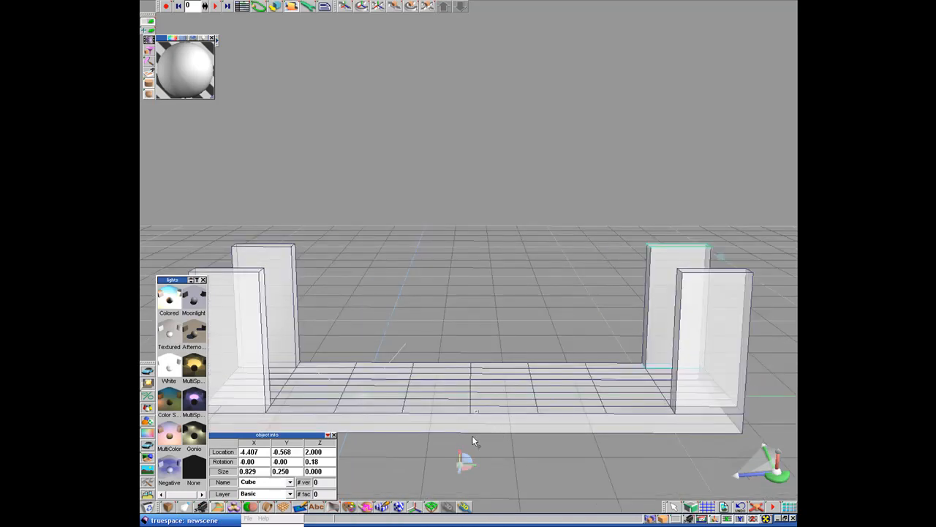
drag(463, 461, 477, 427)
scroll(483, 439, down, 3)
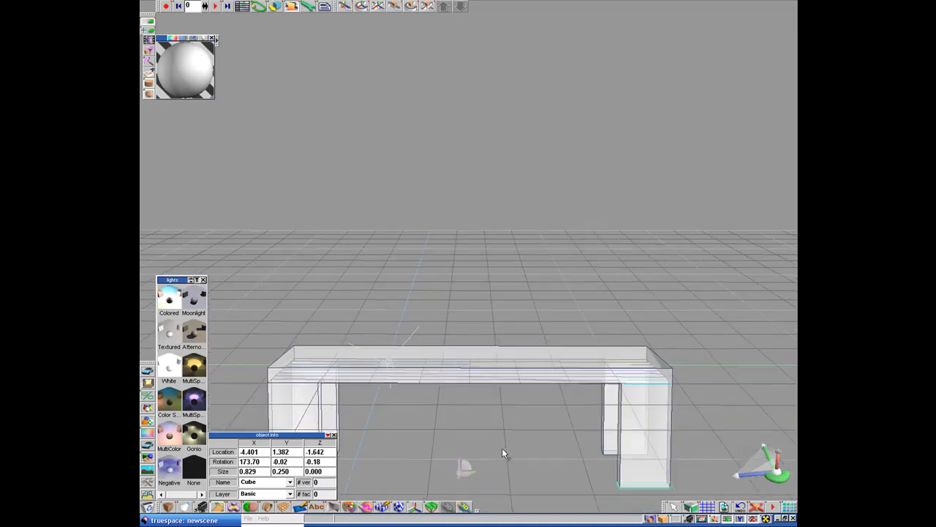
Return to whole-object selection and raise the four-legged slab to a Z location of about 1.48
click(670, 510)
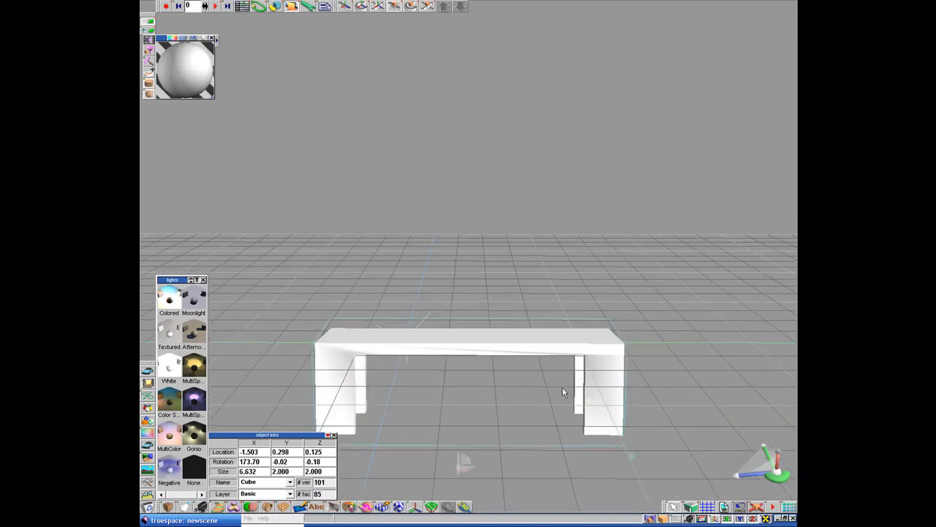
drag(481, 316, 481, 260)
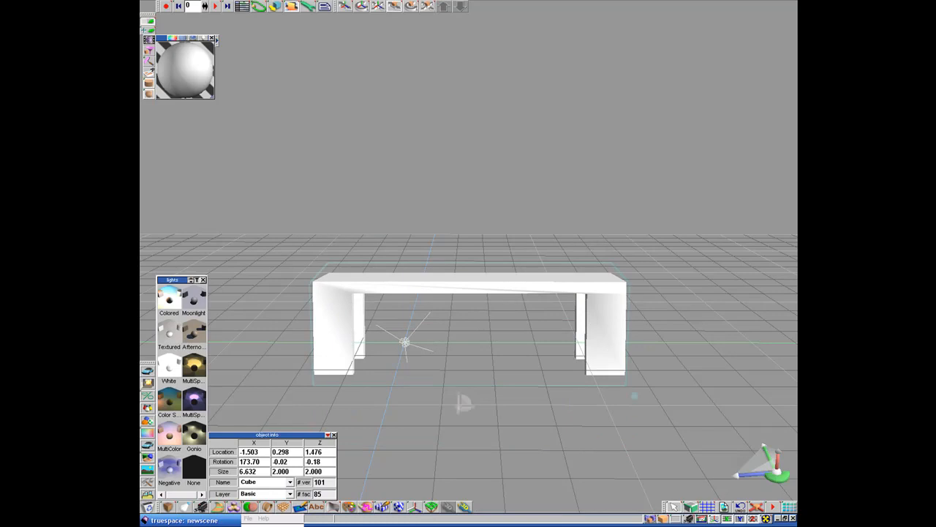
Taper the two legs at the positive-X end by narrowing their bottom faces to about 0.37 and 0.27 in X, toward the outer end
drag(776, 487, 721, 452)
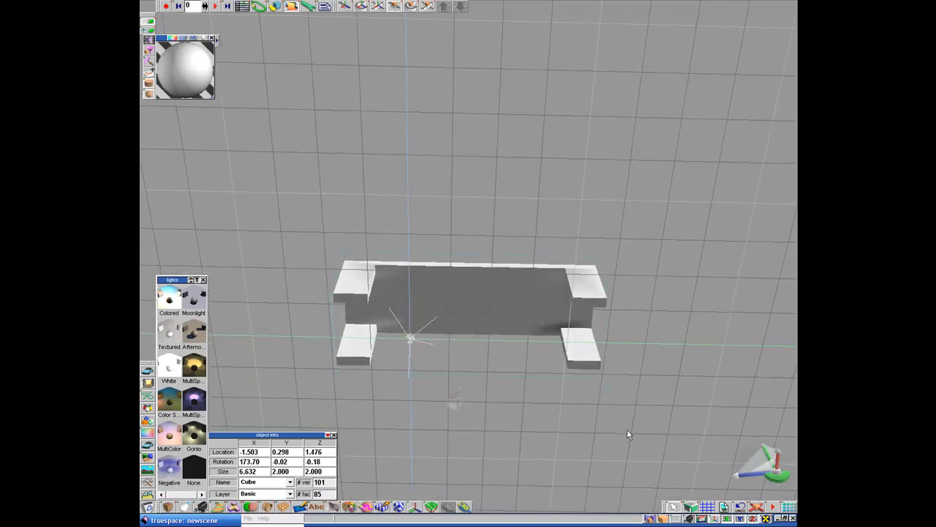
right_click(350, 297)
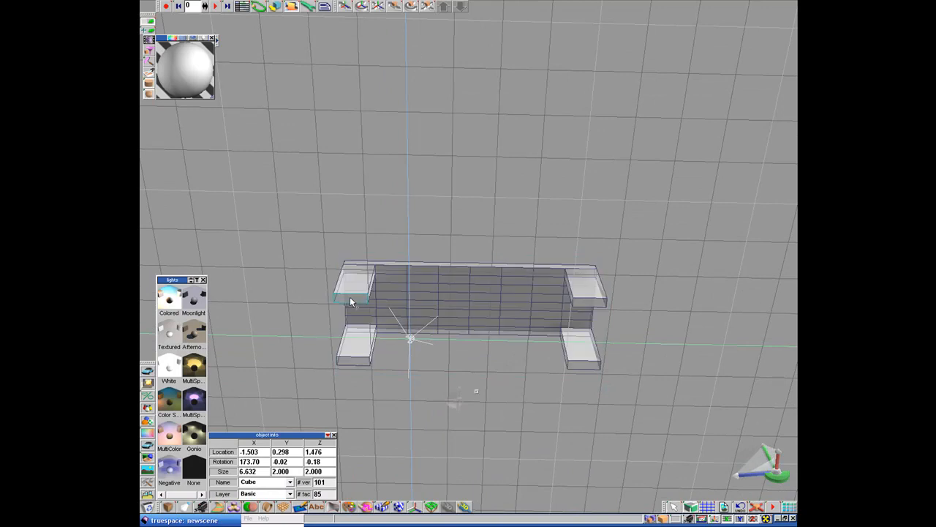
drag(367, 313, 340, 311)
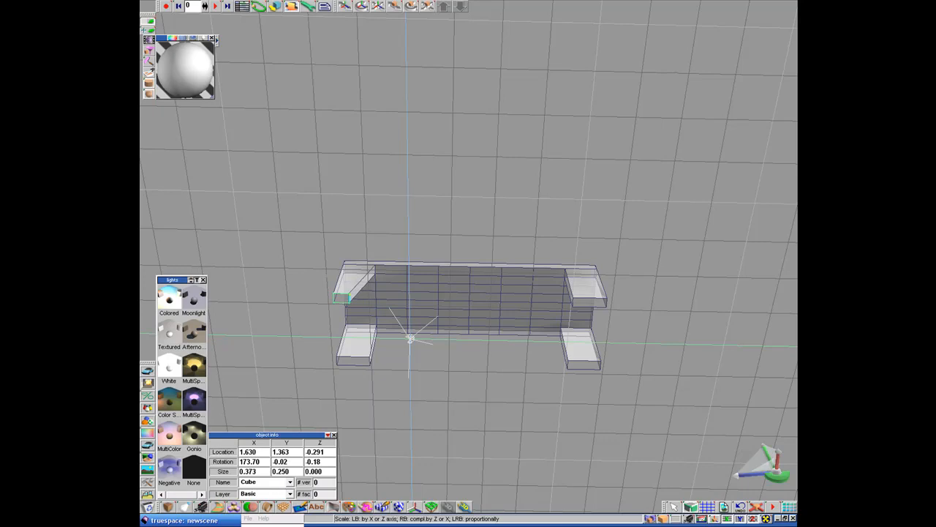
click(348, 359)
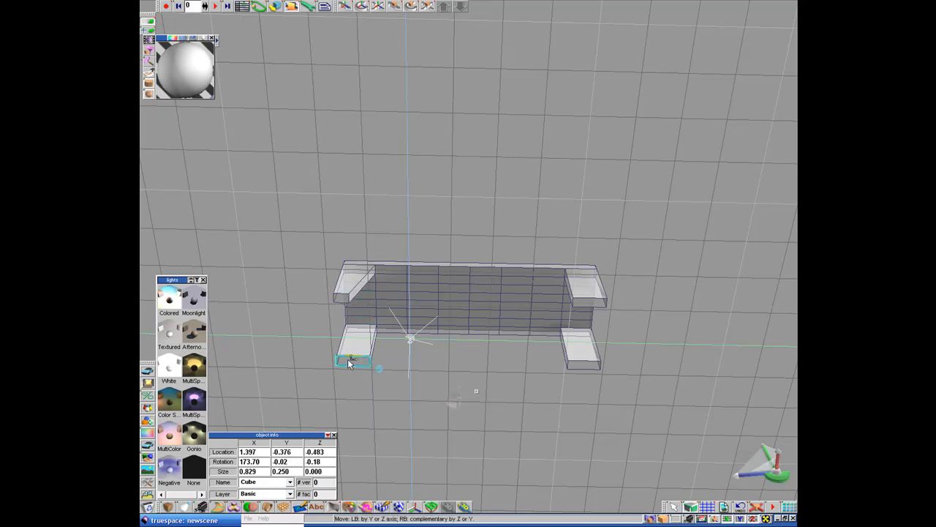
drag(372, 359, 350, 357)
key(c)
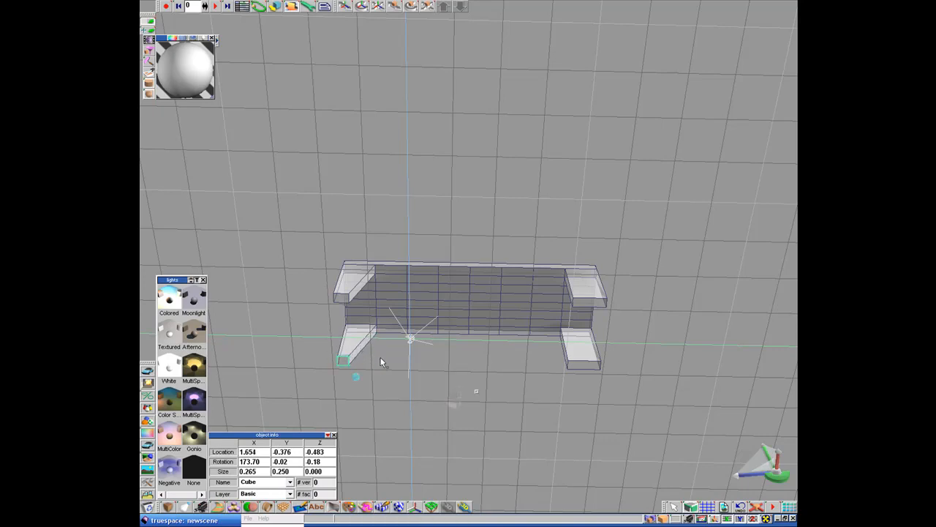
Taper the two legs at the negative-X end by narrowing their bottom faces to about 0.38 and 0.36 in X, toward the outer end
click(592, 302)
click(574, 299)
drag(575, 302, 591, 302)
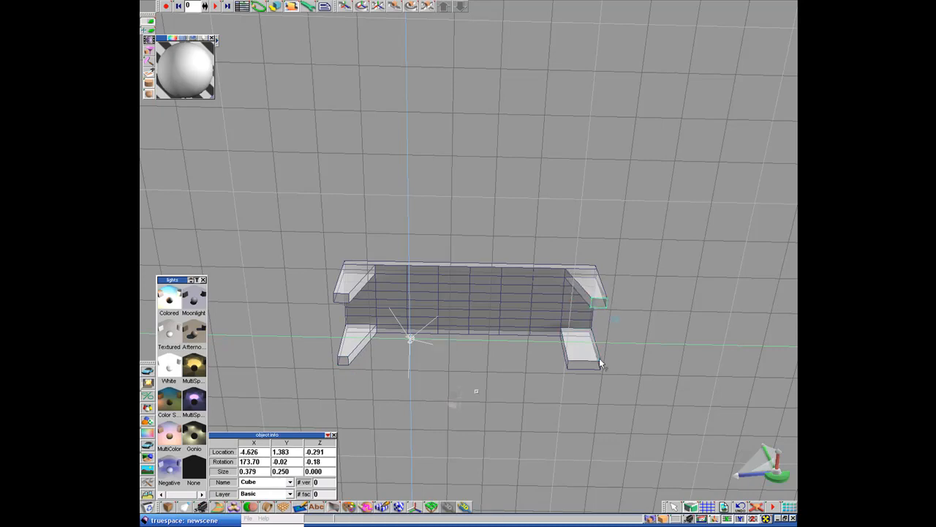
click(586, 363)
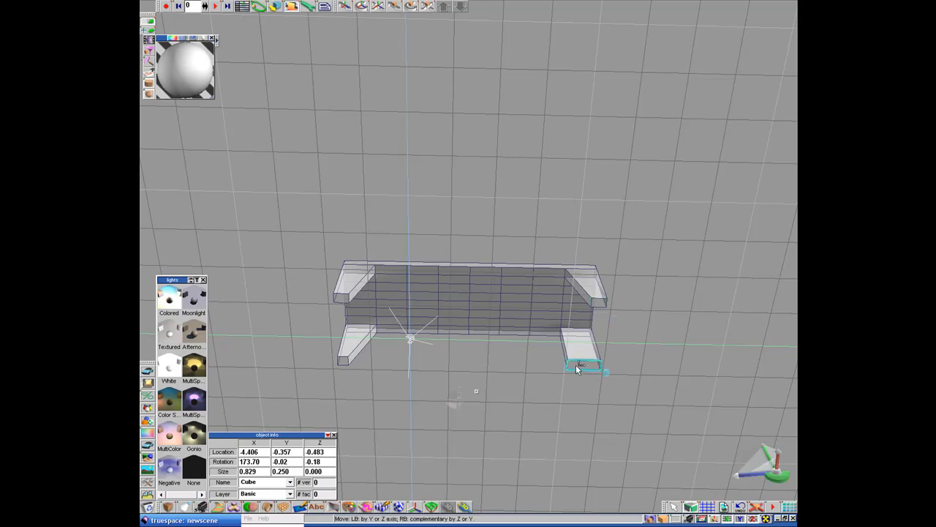
drag(567, 361, 584, 362)
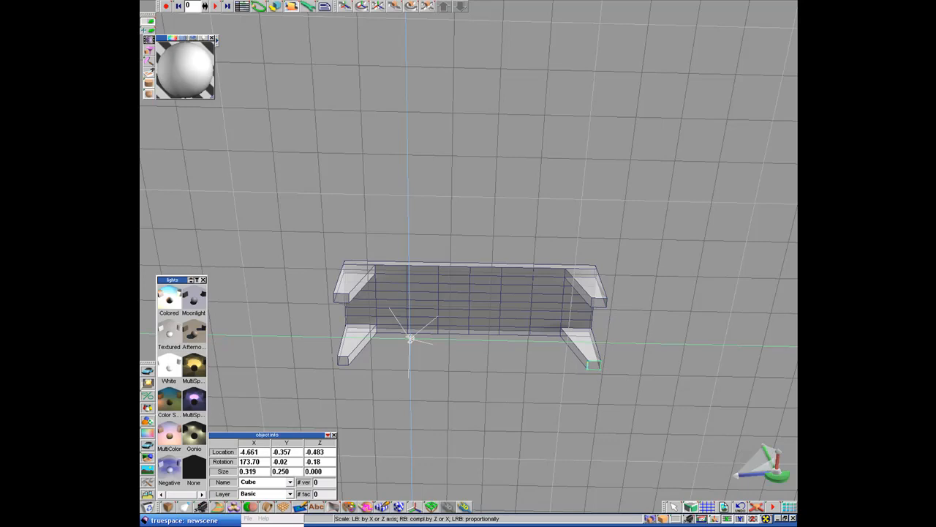
Select the whole bench and level it by rotating it around X to about 178.57°
drag(778, 480, 779, 526)
drag(767, 483, 794, 515)
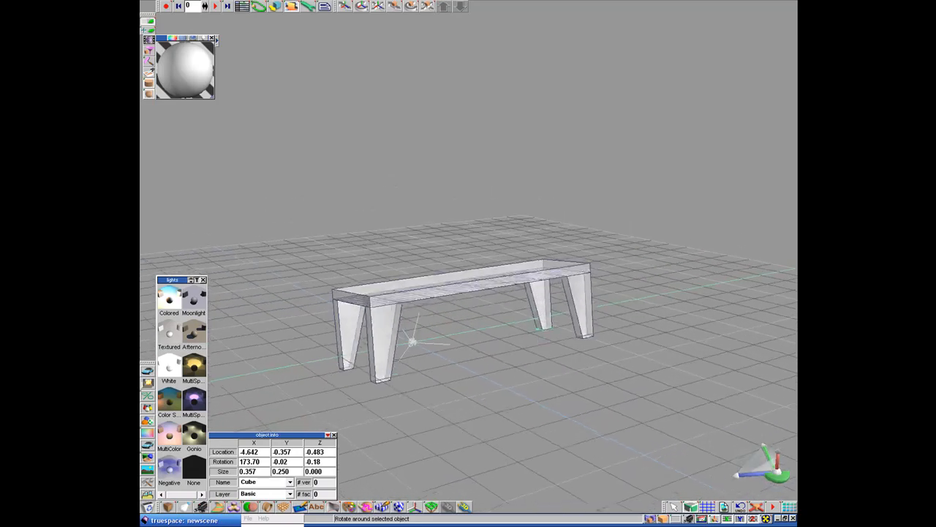
drag(780, 481, 784, 494)
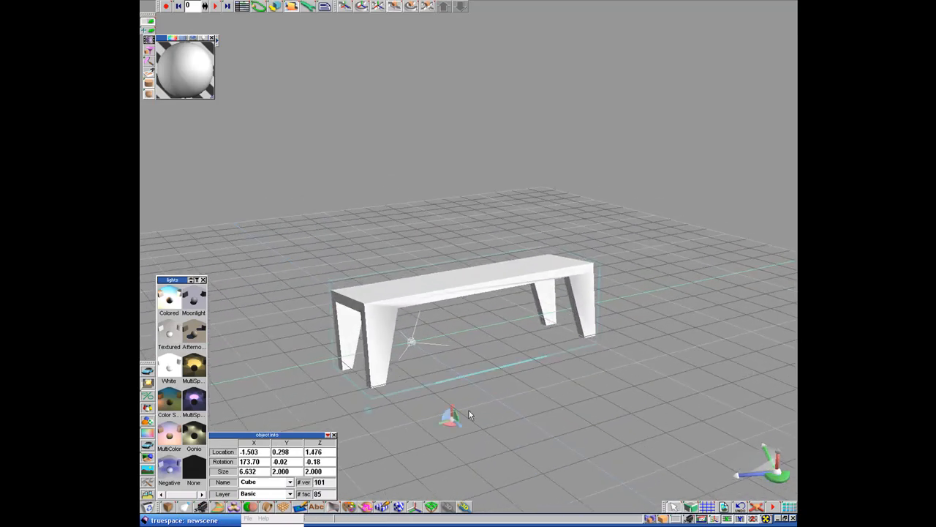
drag(456, 416, 583, 424)
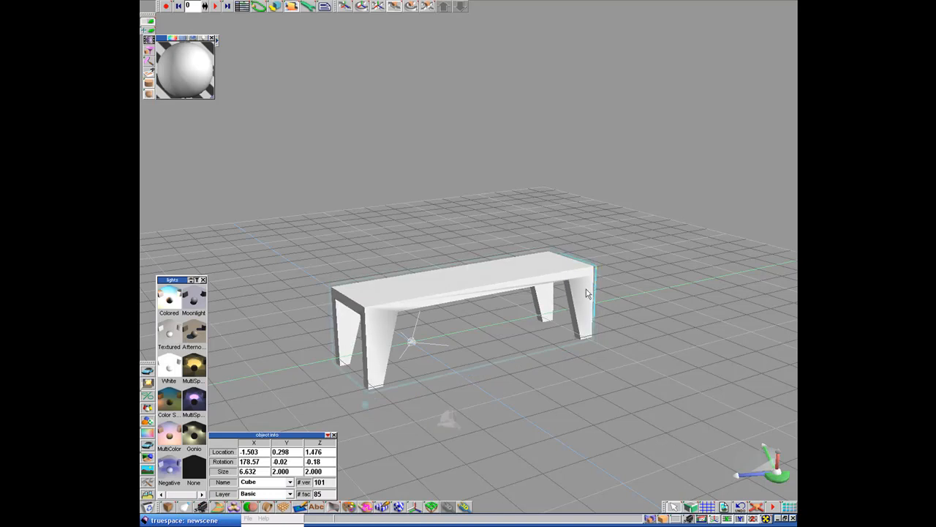
Select the bench's large top face and subdivide it with Quad Divide into an 8 by 8 grid
drag(776, 476, 791, 479)
double_click(473, 276)
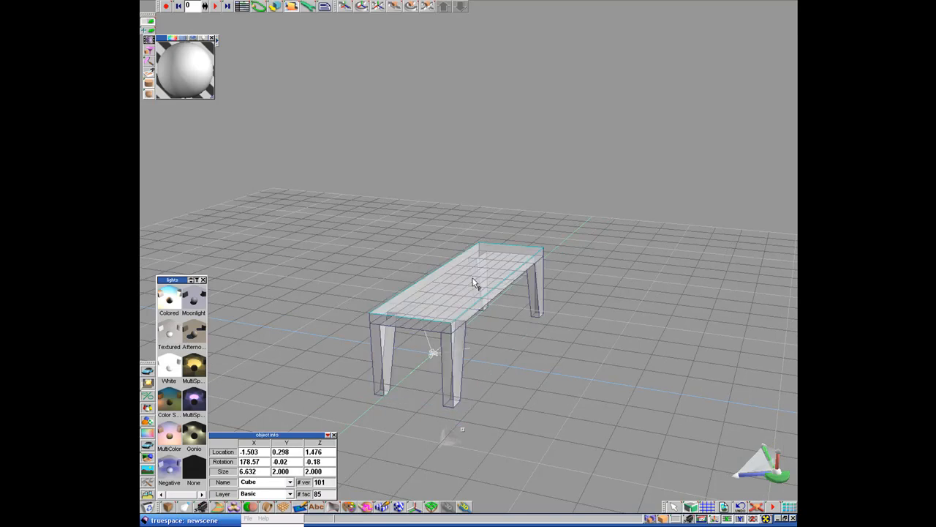
click(488, 287)
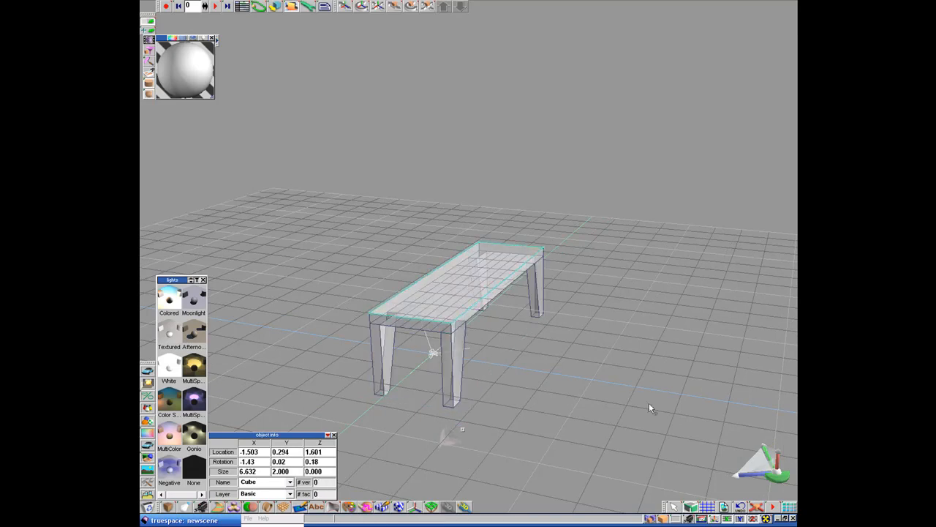
drag(777, 479, 522, 396)
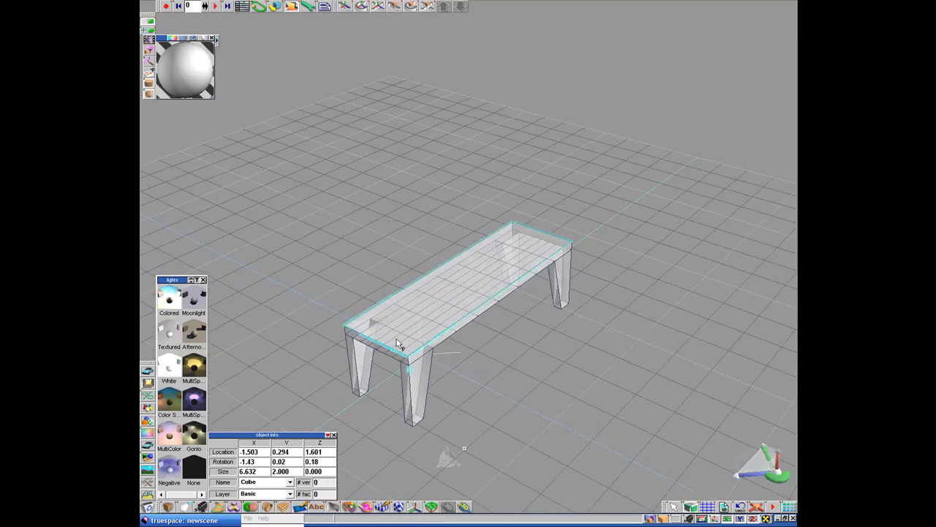
click(432, 507)
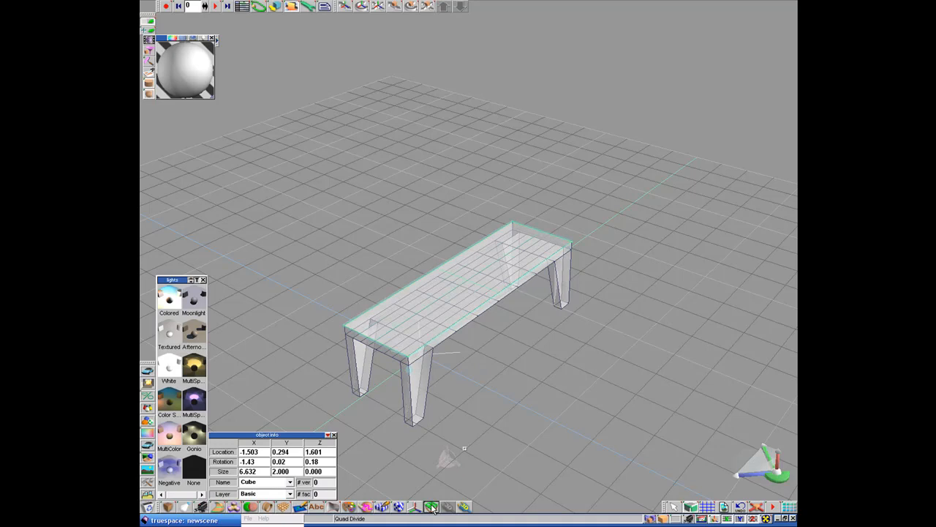
Sweep the seat's corner face at X 1.396, Y about -0.6 upward into a back post with Z location 4
drag(777, 475, 717, 468)
click(398, 351)
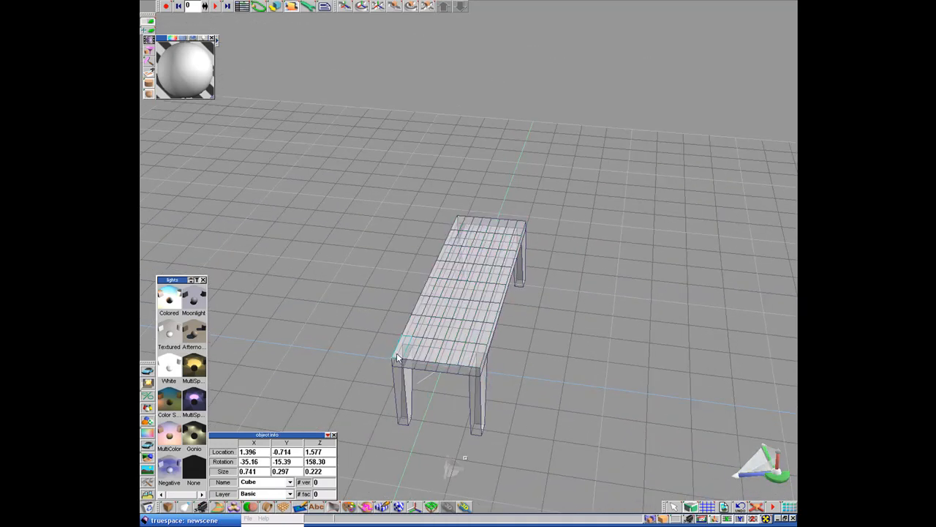
click(218, 508)
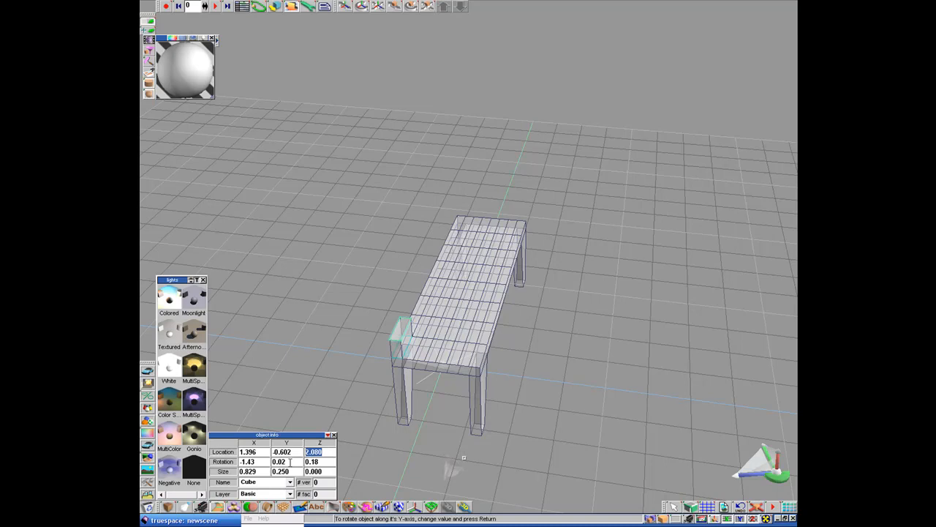
text(4)
key(Return)
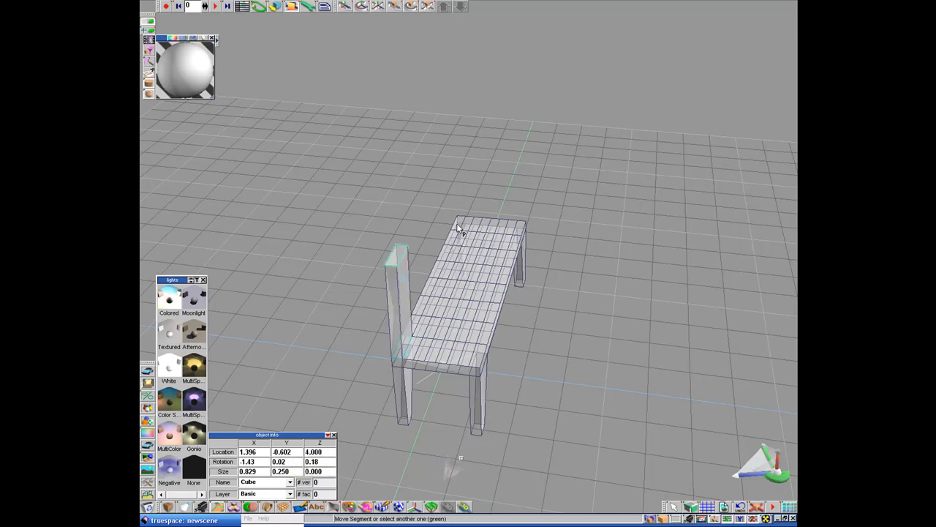
click(672, 507)
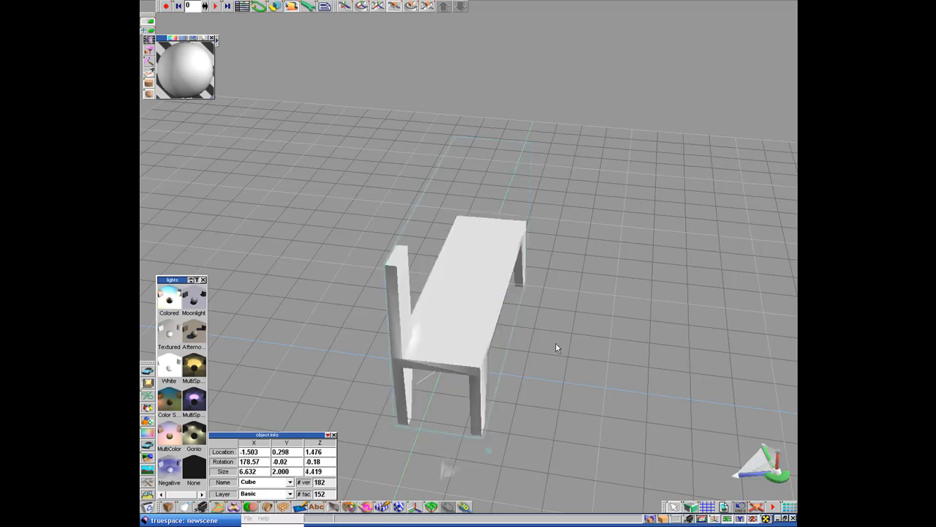
Try raising the corner face at the other end of the same long side to Z location 4, and undo the change
right_click(475, 282)
click(457, 223)
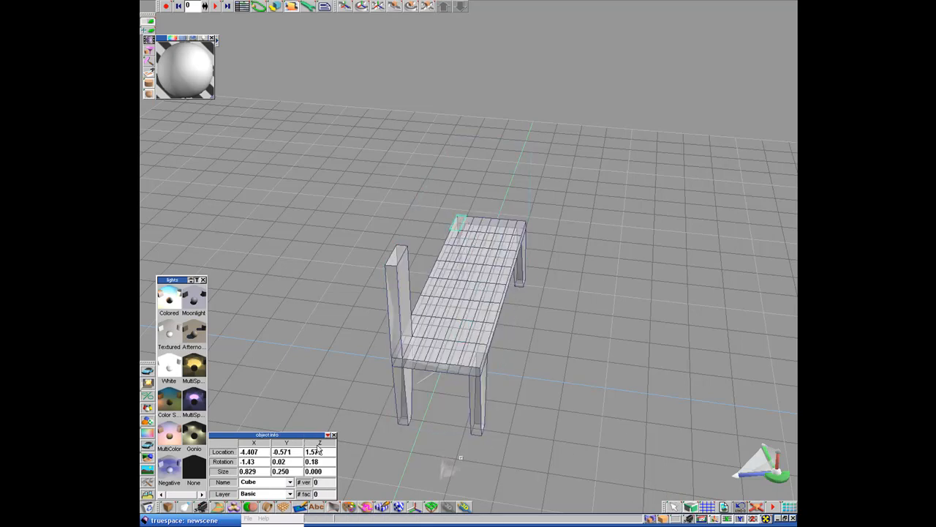
click(313, 452)
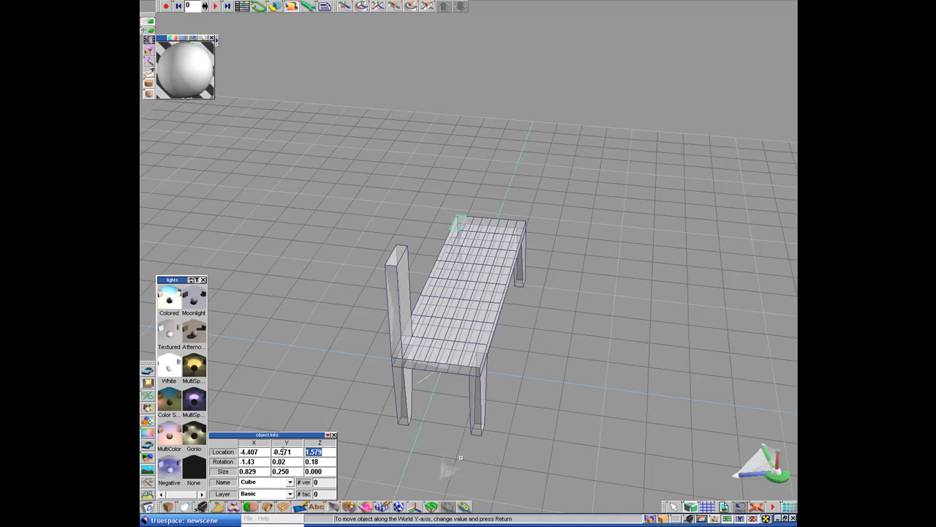
text(4)
key(Return)
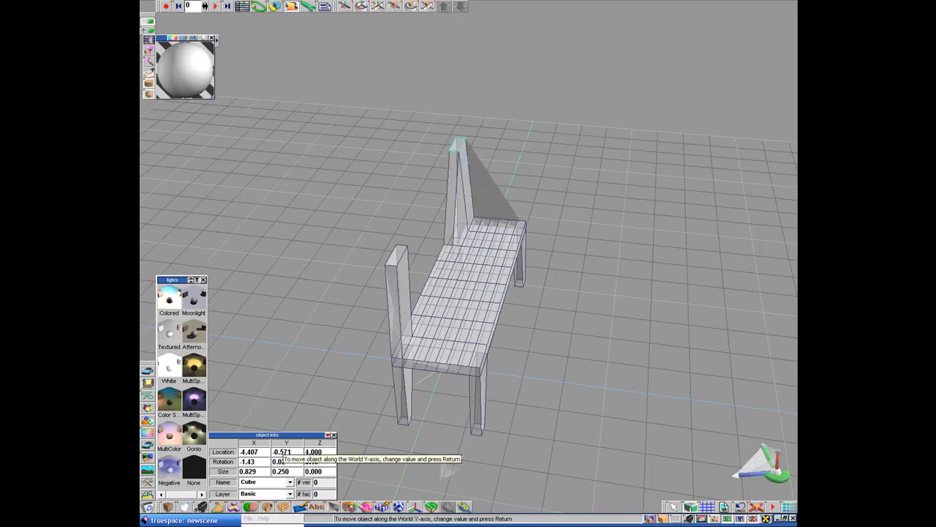
click(740, 509)
Sweep the far corner face at X -4.407 on the same long side into a second back post with Z location 4
drag(761, 461, 657, 483)
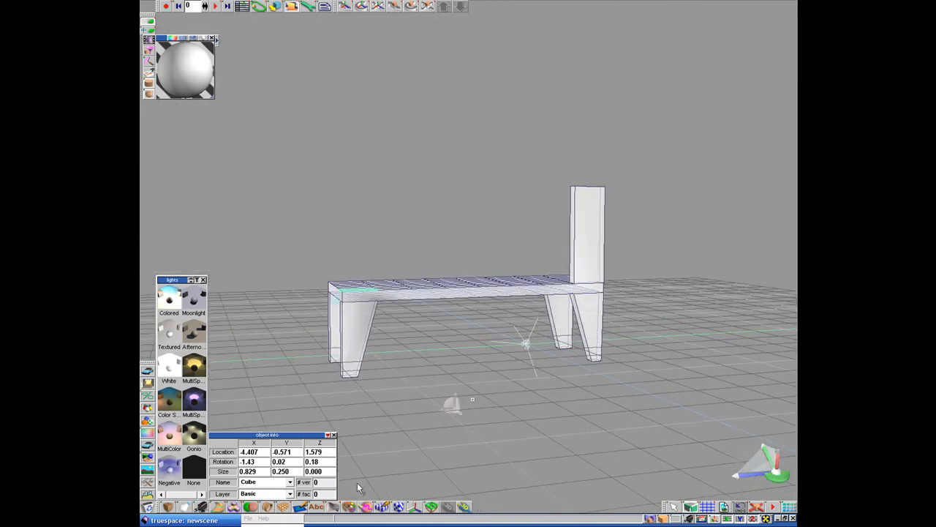
click(218, 507)
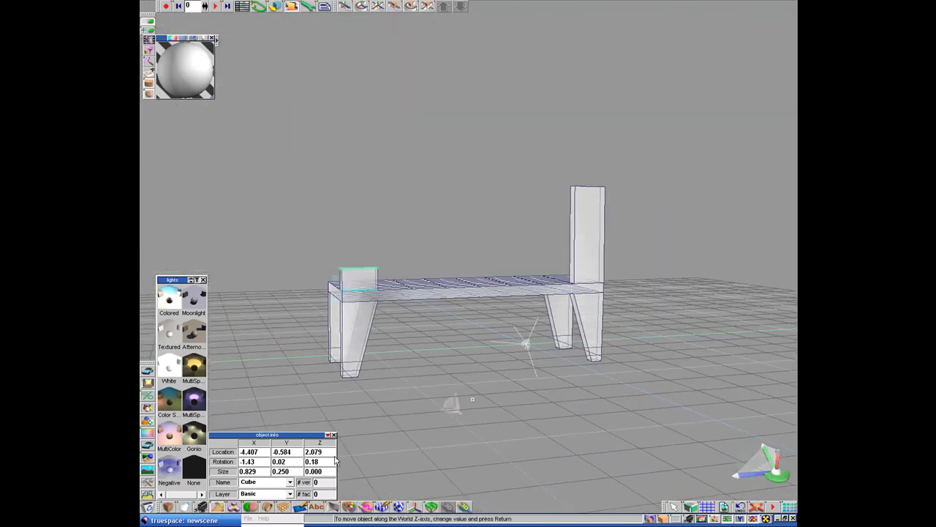
click(315, 451)
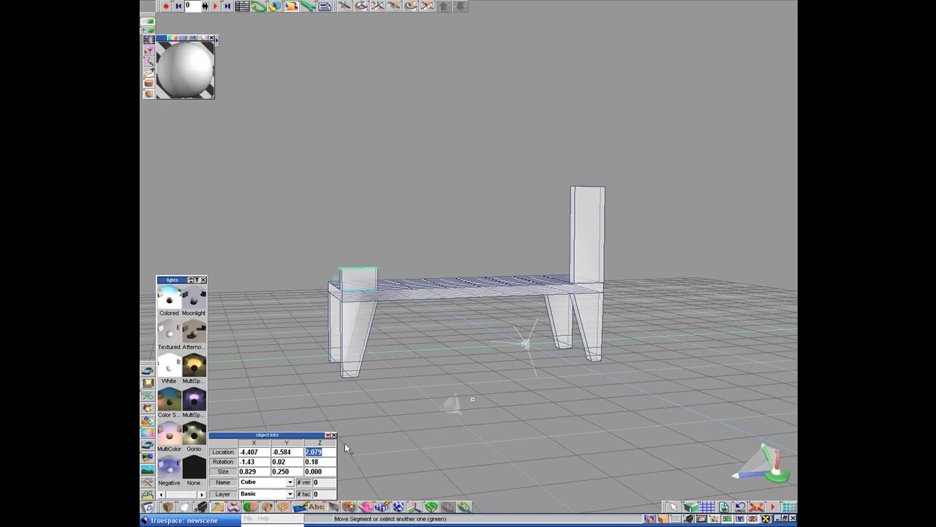
text(4)
key(Return)
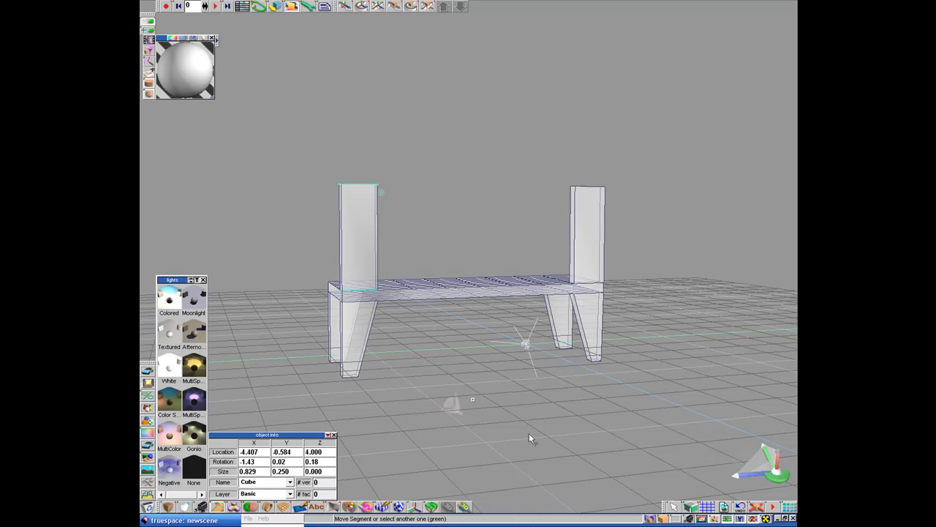
drag(779, 481, 768, 481)
click(674, 506)
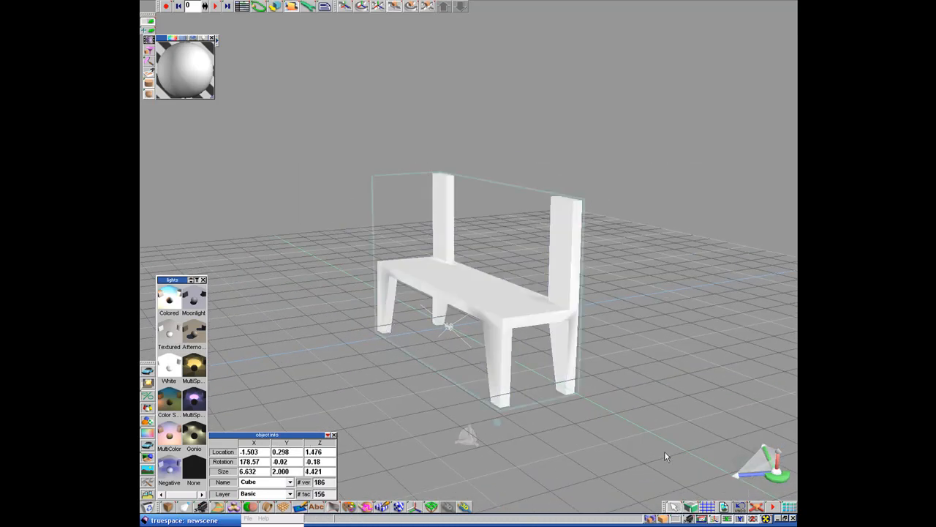
Subdivide the inner side face of the back post near X 0.98 with Quad Divide into a 4 by 4 grid
scroll(664, 452, up, 2)
scroll(663, 452, up, 5)
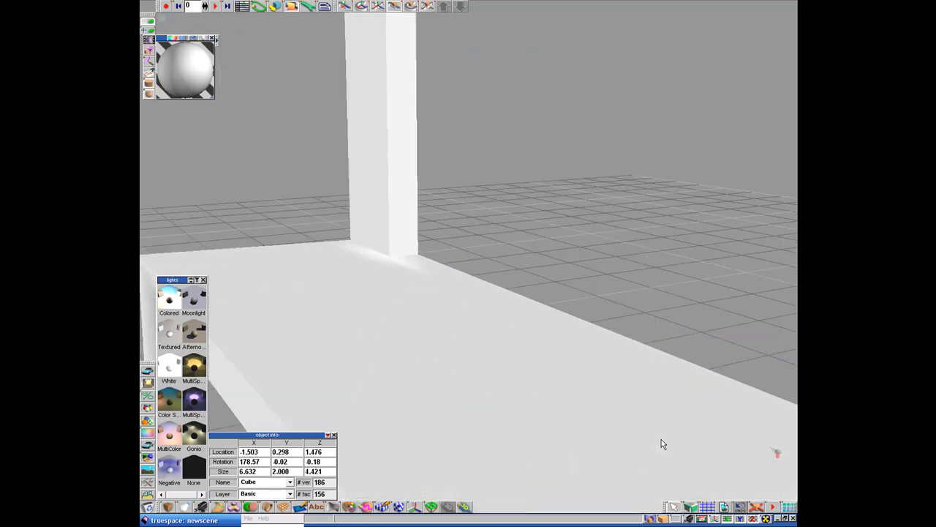
scroll(722, 489, down, 1)
drag(761, 469, 645, 302)
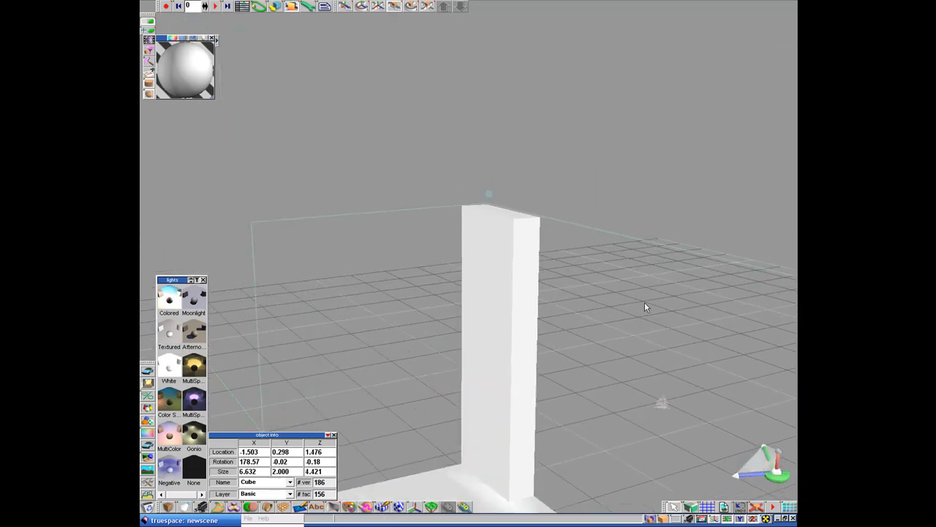
click(520, 240)
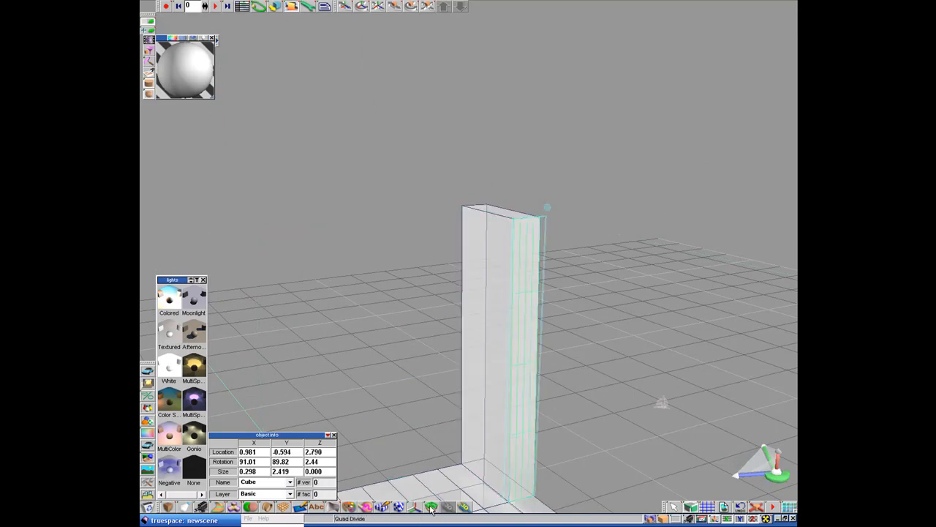
Sweep the uppermost seat-side cell of the post's divided inner face about 0.5 units along X toward the other post
click(517, 237)
click(518, 263)
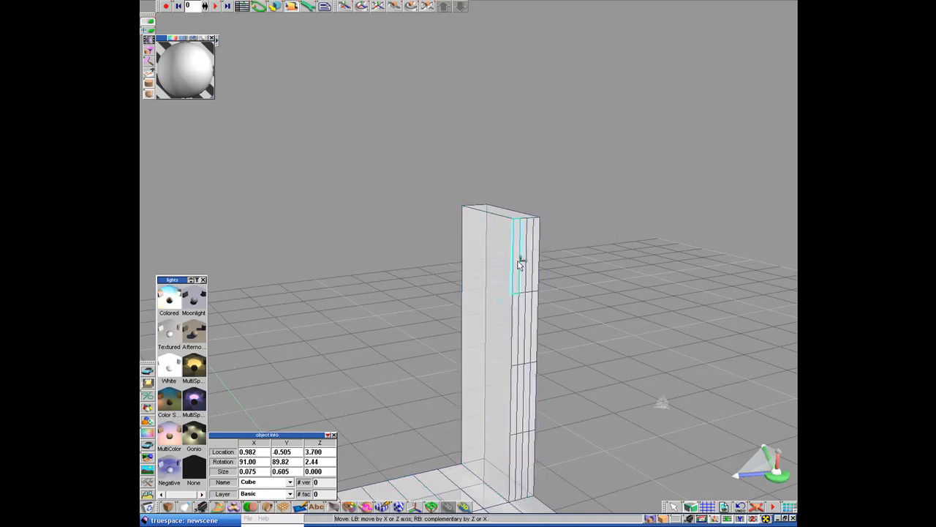
click(220, 512)
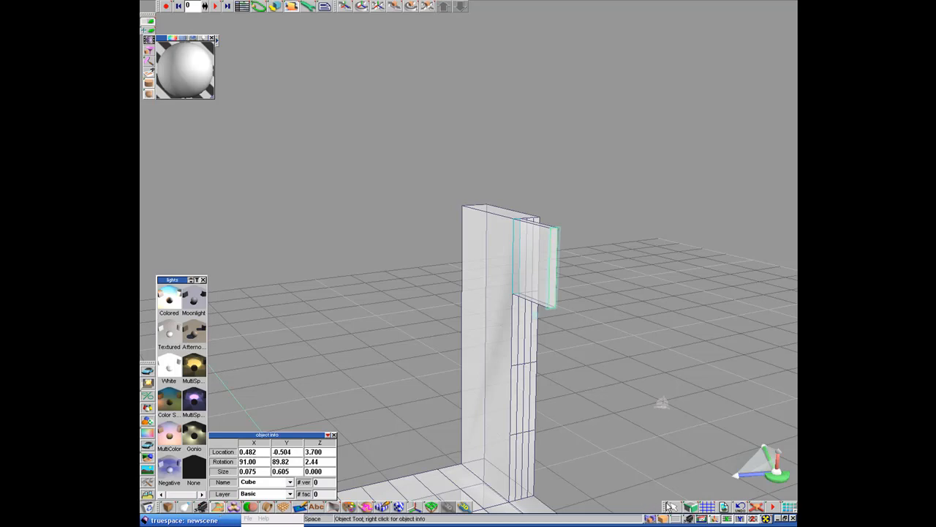
click(674, 506)
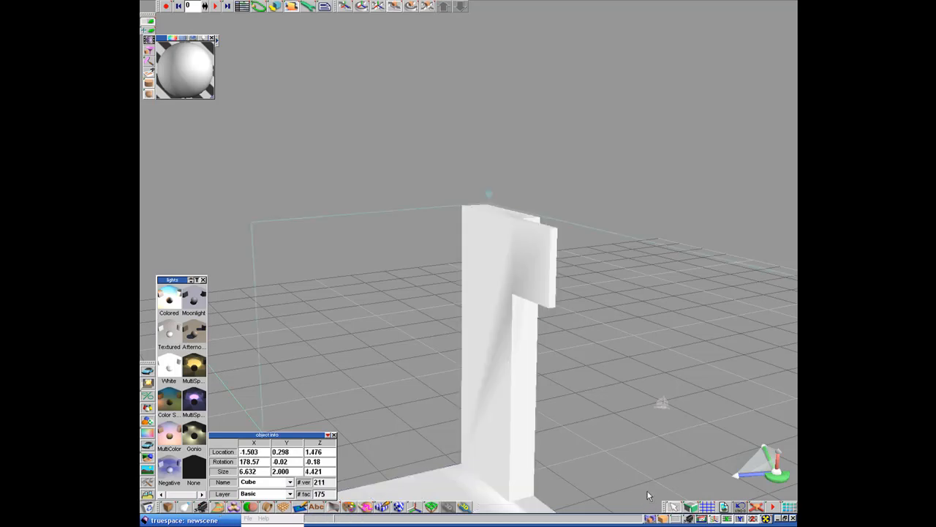
Sweep the lower seat-side cell of the post's divided inner face along X to about -3.995, forming a backrest rail up to the other post
click(516, 382)
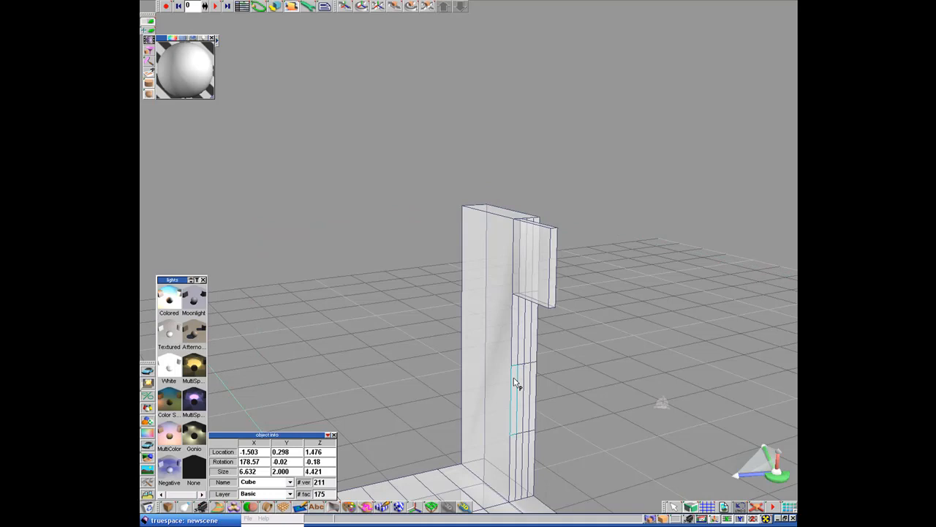
click(218, 508)
mouse_move(777, 476)
mouse_down()
mouse_move(778, 455)
mouse_move(773, 493)
mouse_up()
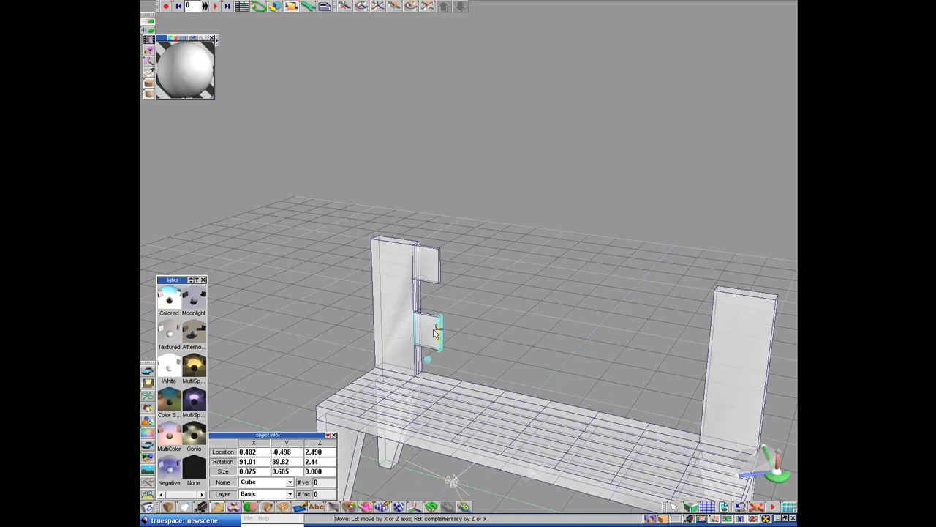
drag(437, 333, 705, 385)
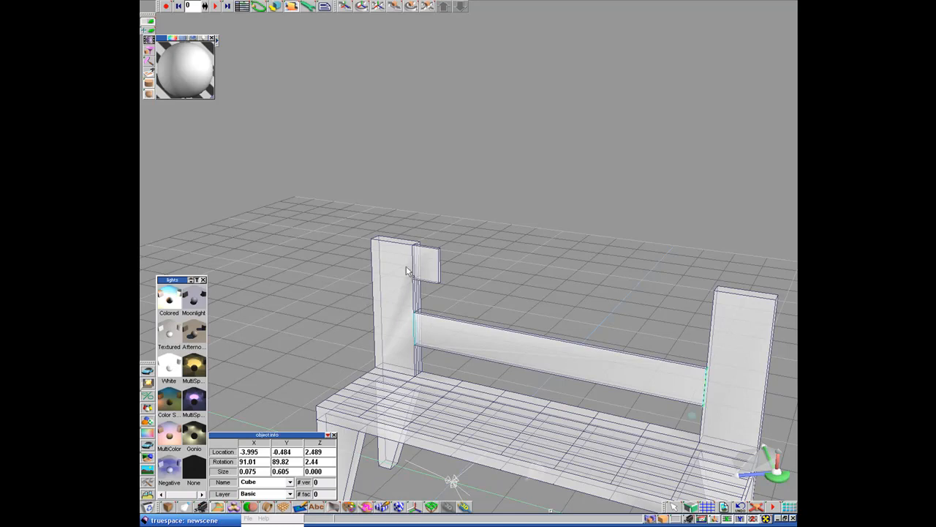
click(673, 506)
Try extending the upper rail stub by moving its end edge toward the other post, and undo the change
drag(777, 475, 462, 251)
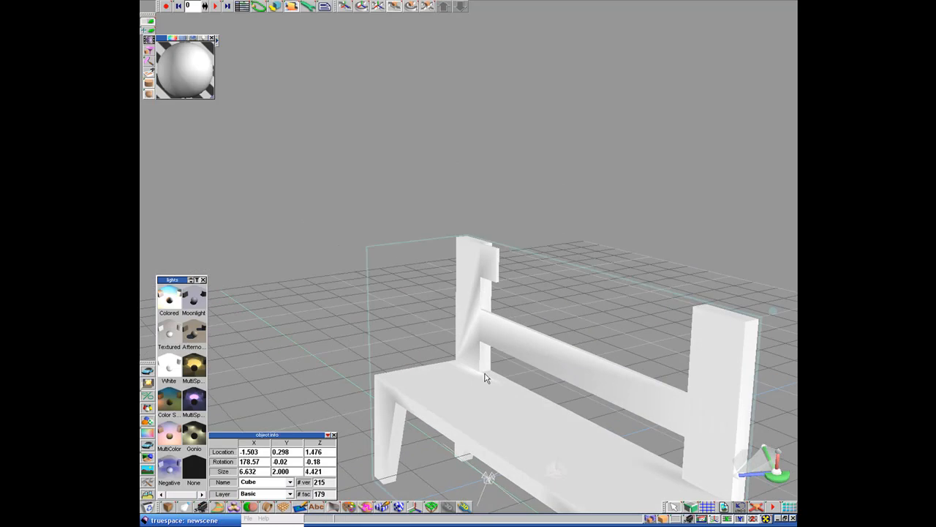
double_click(498, 271)
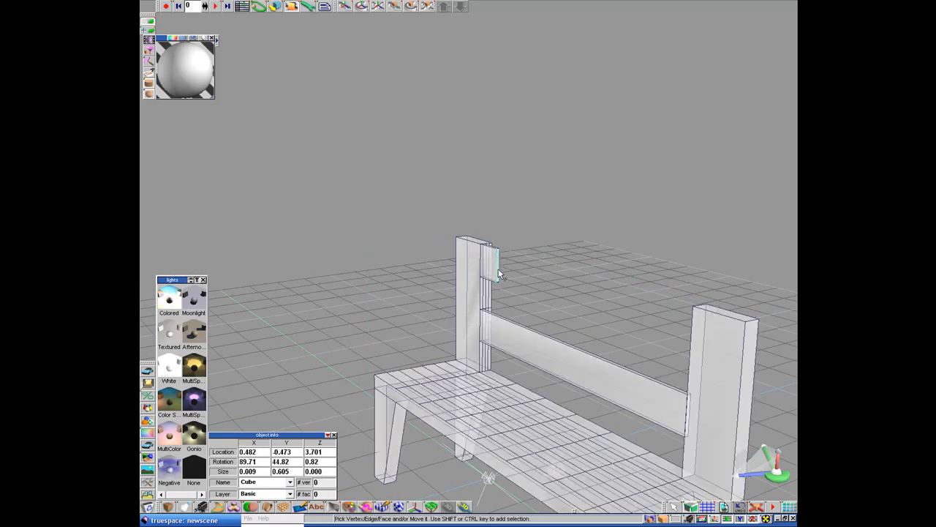
drag(777, 475, 543, 333)
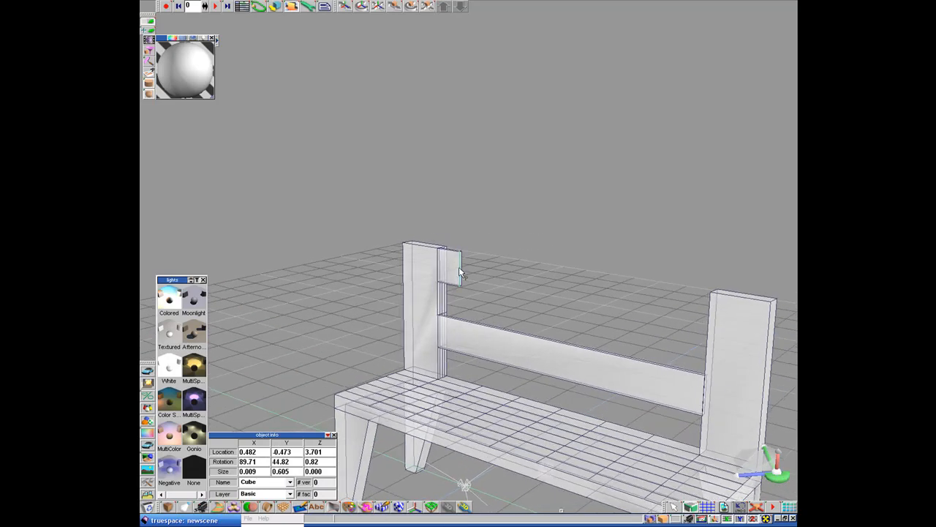
drag(460, 265, 486, 279)
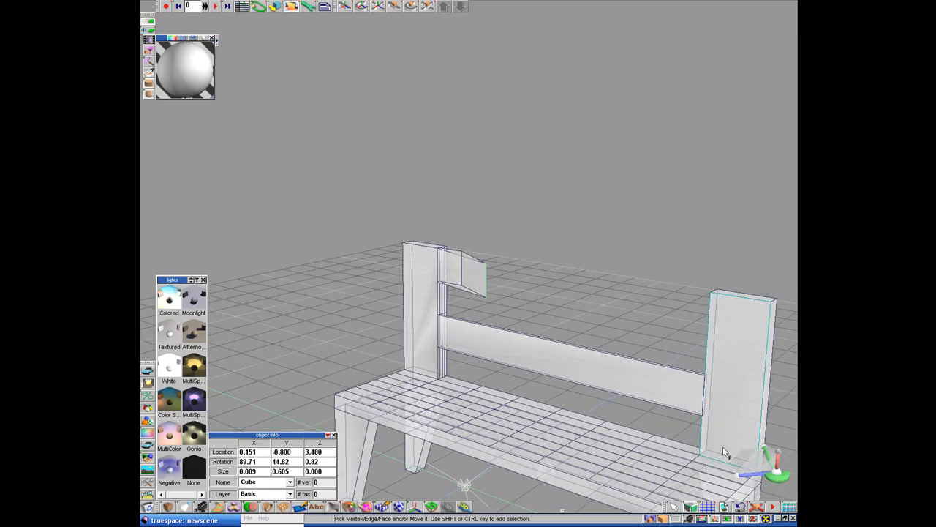
click(737, 512)
Move the end face of the upper rail stub along X to about -4.009 so the rail reaches the other post
drag(753, 462, 566, 414)
click(440, 282)
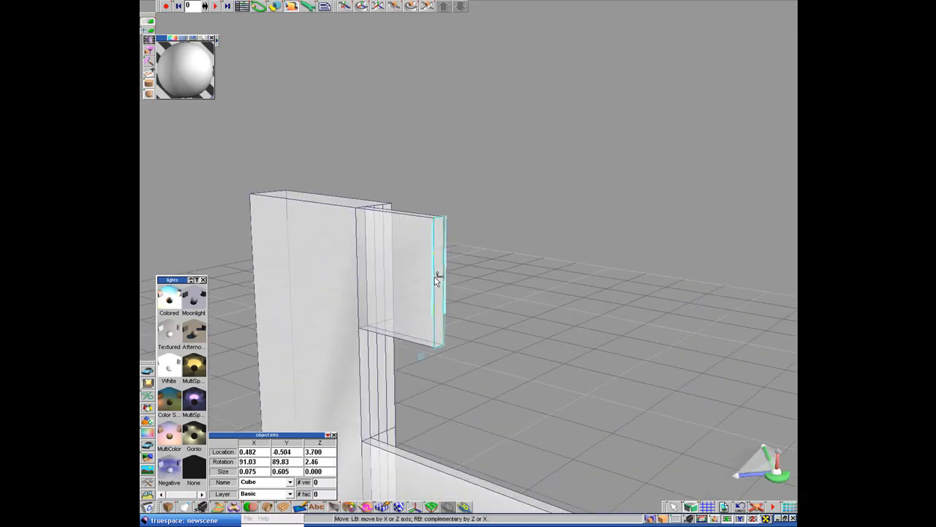
drag(440, 282, 720, 341)
scroll(485, 326, down, 5)
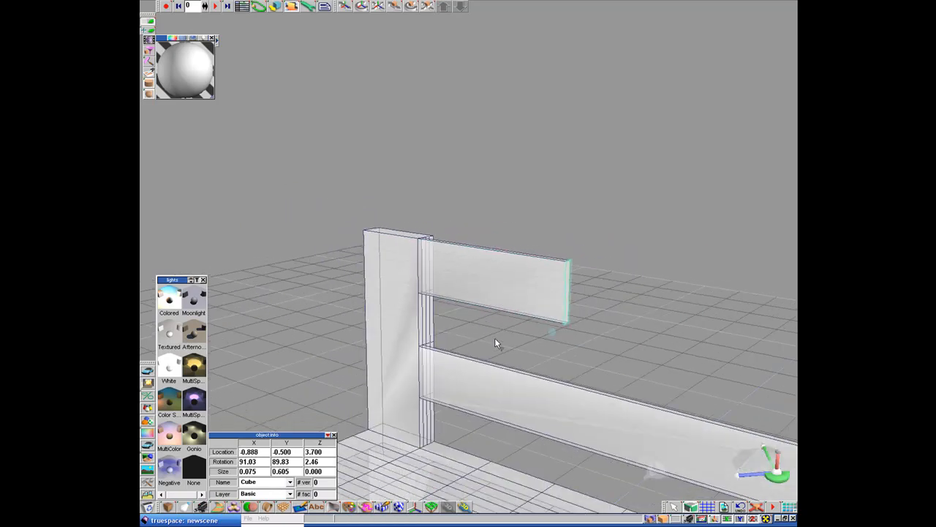
drag(540, 292, 786, 335)
scroll(568, 396, down, 3)
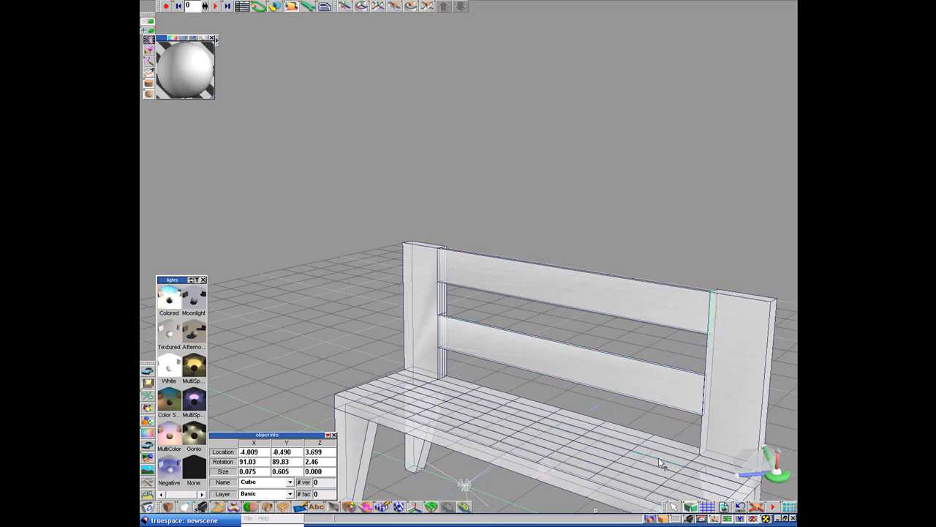
click(671, 508)
Subdivide the seat-facing front face of the back post near X 1.219 with Quad Divide
drag(773, 477, 794, 477)
drag(764, 449, 739, 458)
drag(780, 483, 793, 471)
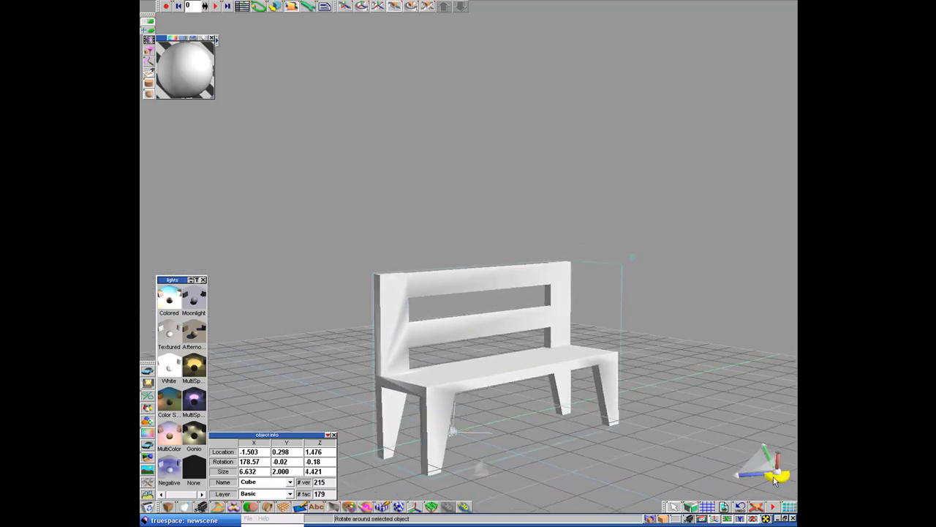
right_click(394, 322)
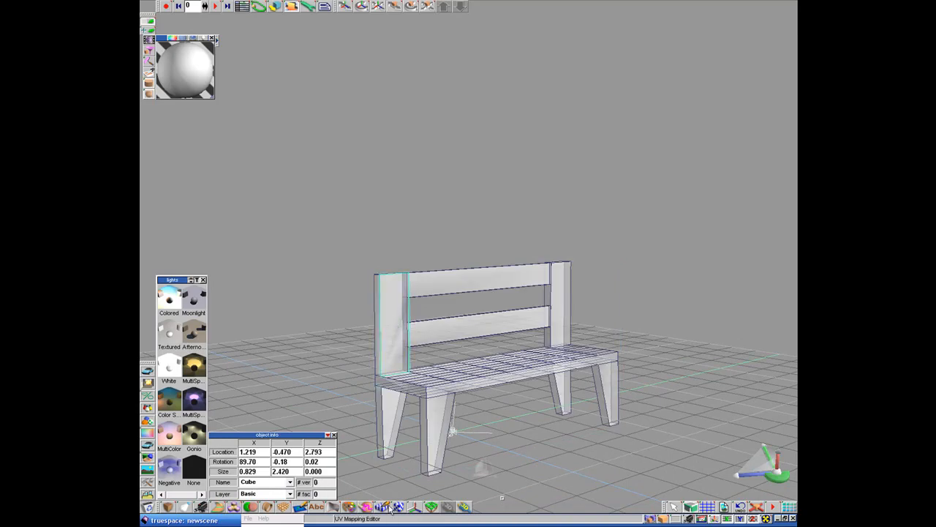
click(401, 338)
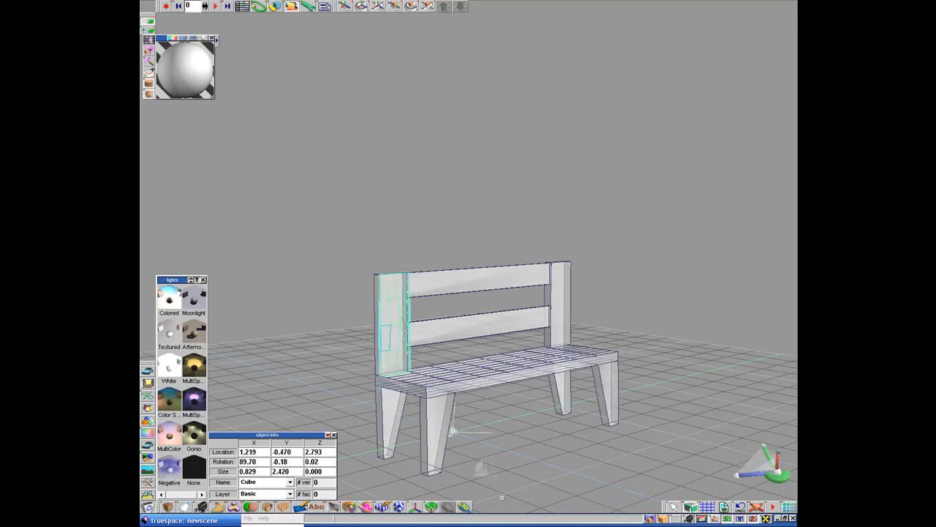
Sweep the outer cell at Z 2.491 on the post's divided front face forward to about Y 1.342 as an armrest
click(386, 337)
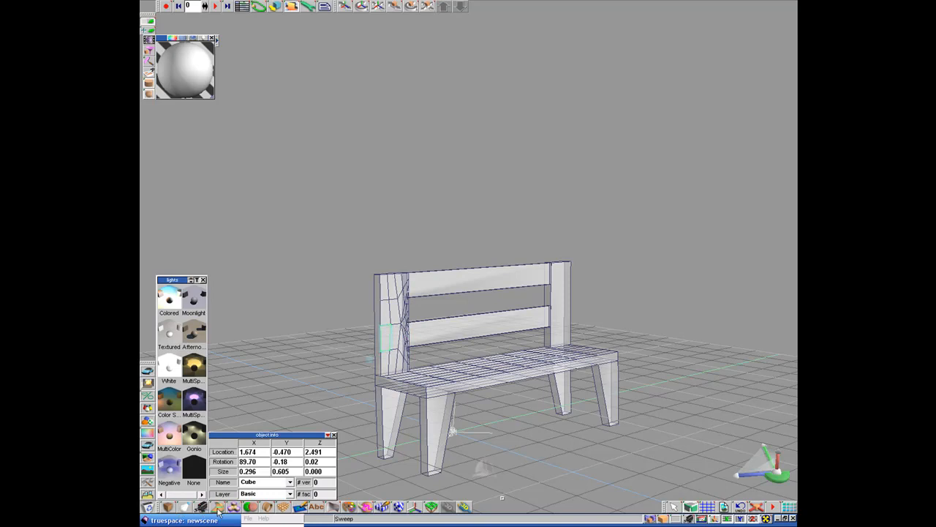
click(217, 506)
drag(403, 339, 437, 348)
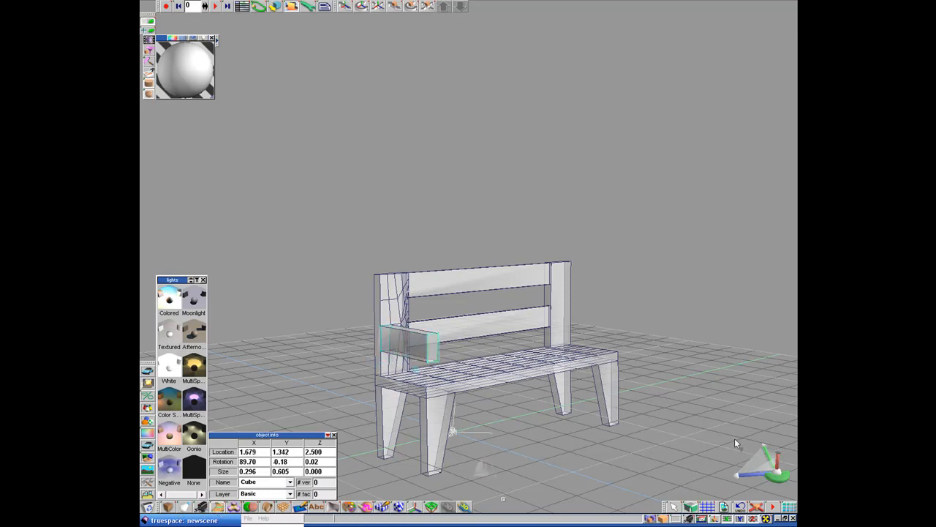
click(675, 506)
drag(778, 476, 751, 475)
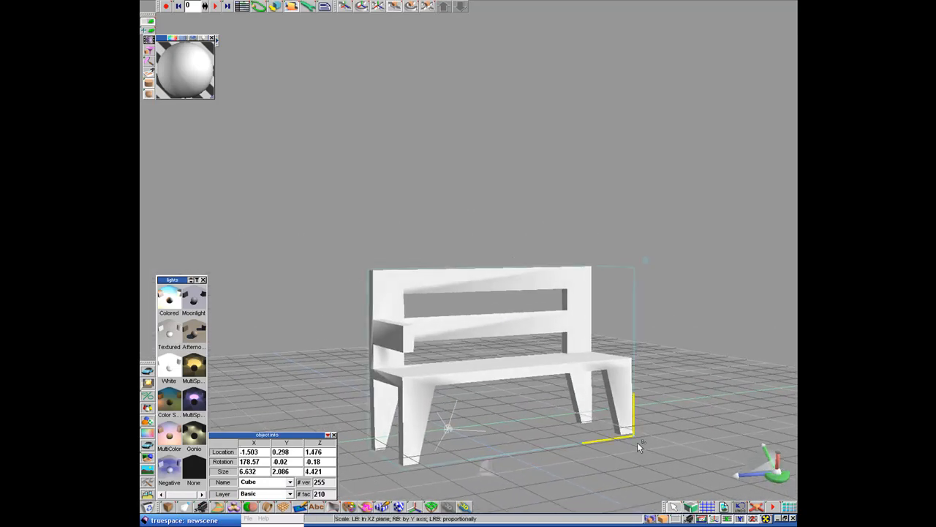
Delete the modelled bench and load the park bench object from the One Cube Objects folder
click(757, 507)
drag(770, 487, 753, 474)
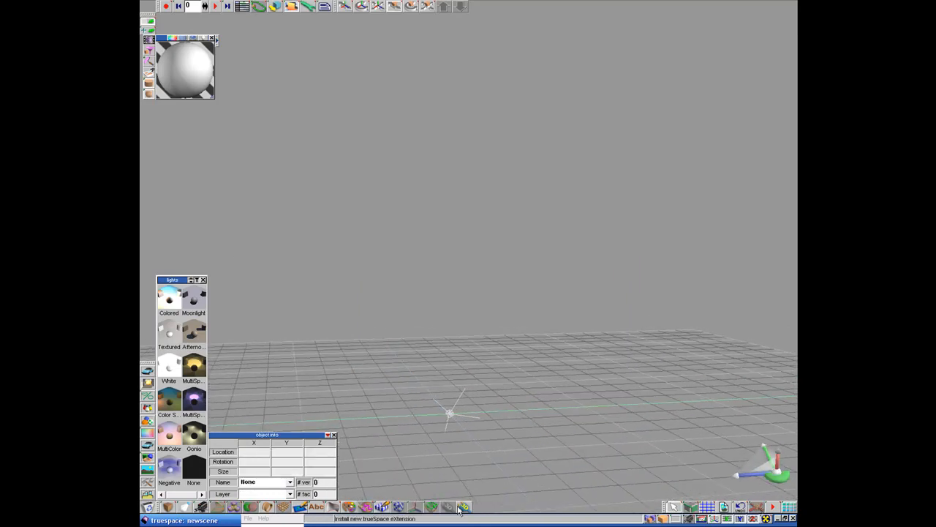
click(250, 518)
mouse_move(289, 419)
click(331, 428)
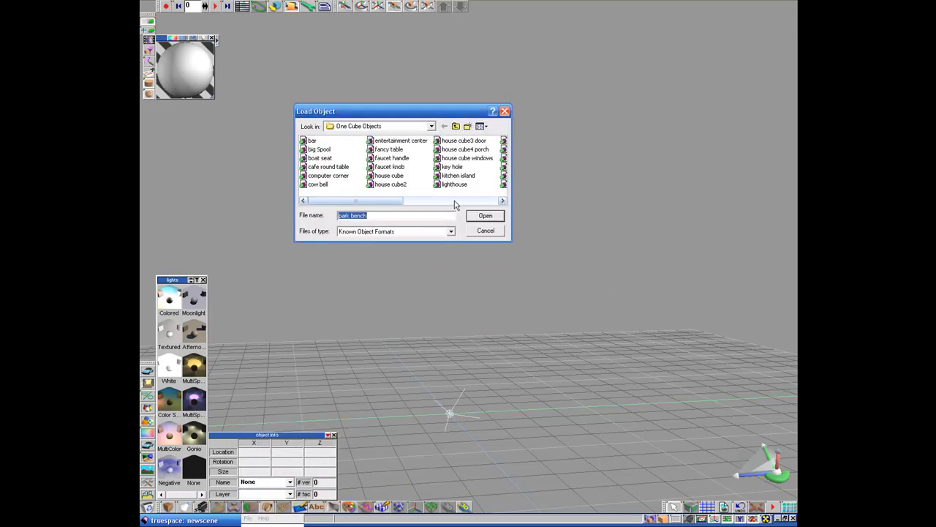
click(502, 201)
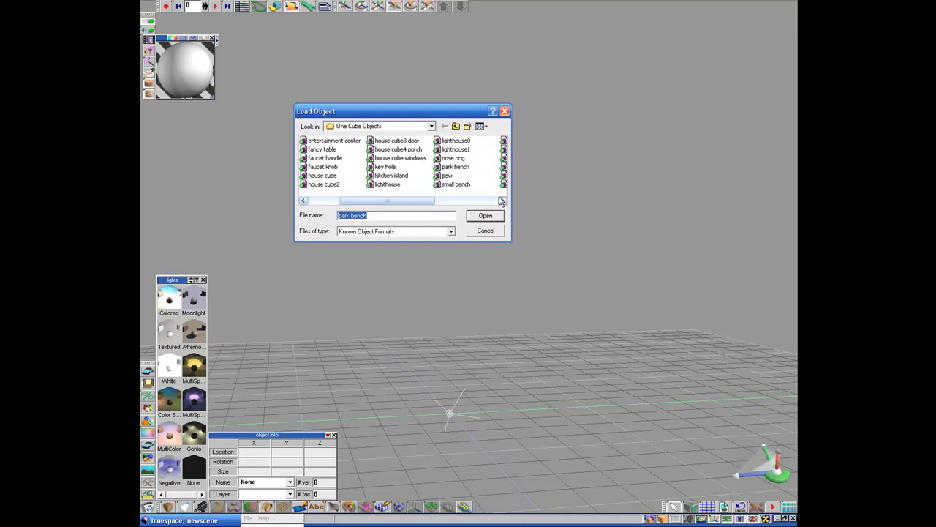
double_click(462, 168)
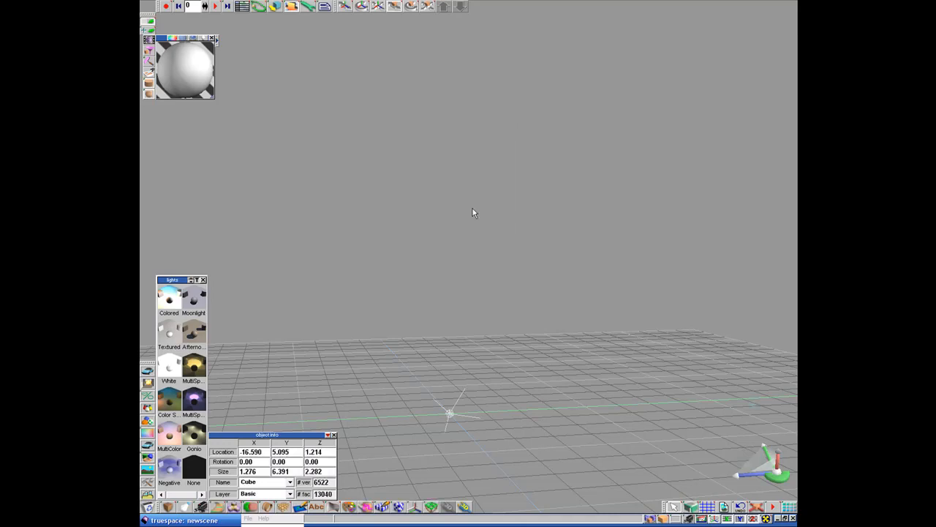
Set the park bench's X and Y location to 0
click(275, 451)
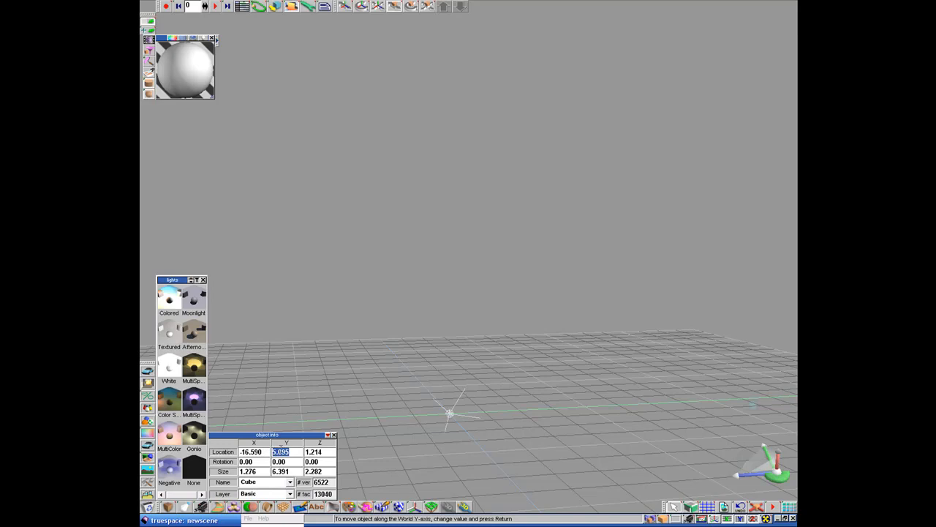
text(0)
click(266, 451)
text(0)
key(Return)
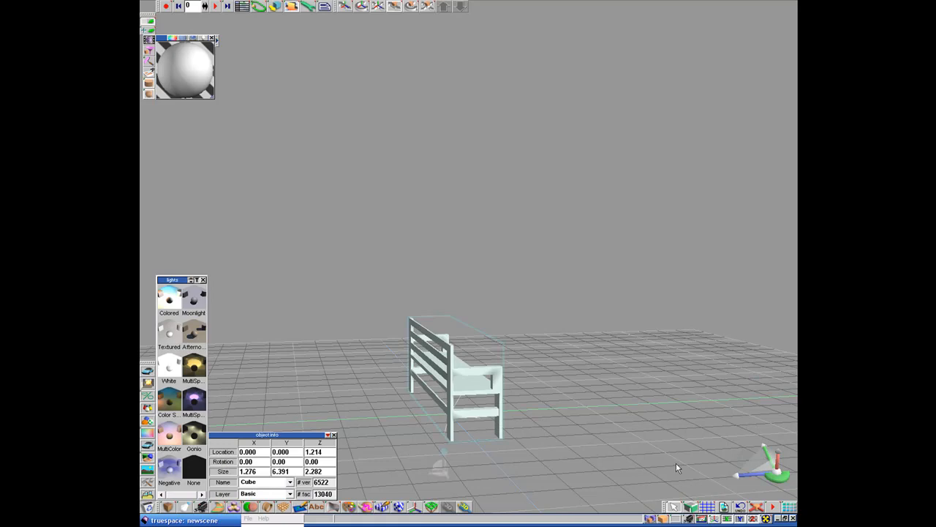
Paint the whole park bench with the current plain white material and view it from the front and above
drag(777, 476, 142, 130)
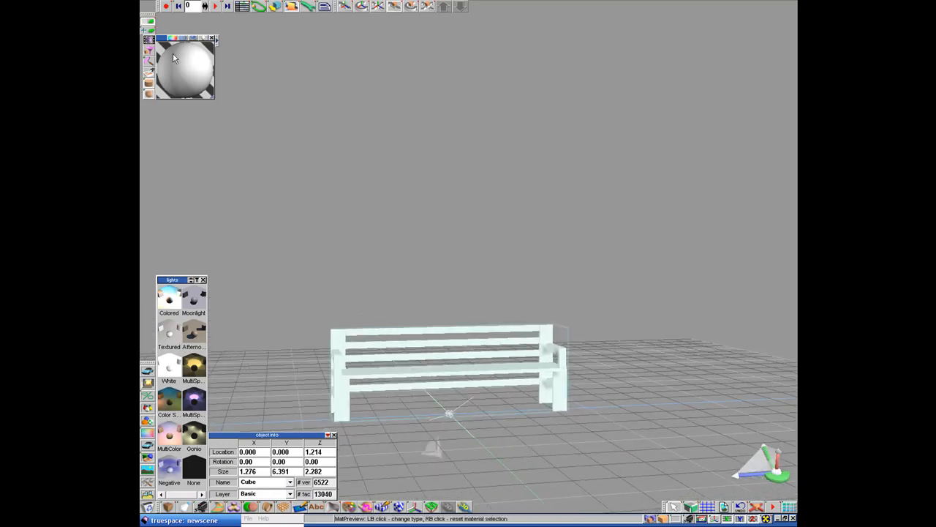
click(150, 50)
drag(753, 463, 799, 339)
drag(778, 479, 694, 496)
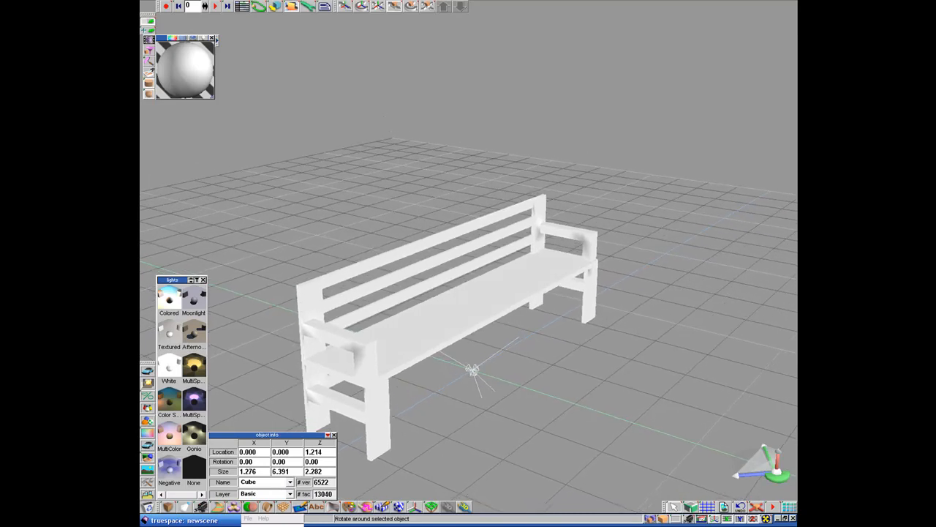
drag(746, 461, 746, 458)
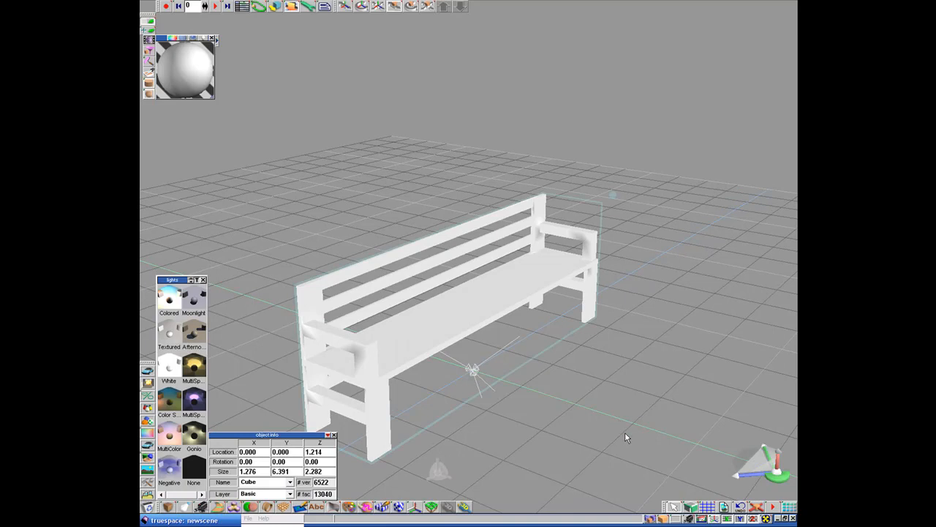
key(super)
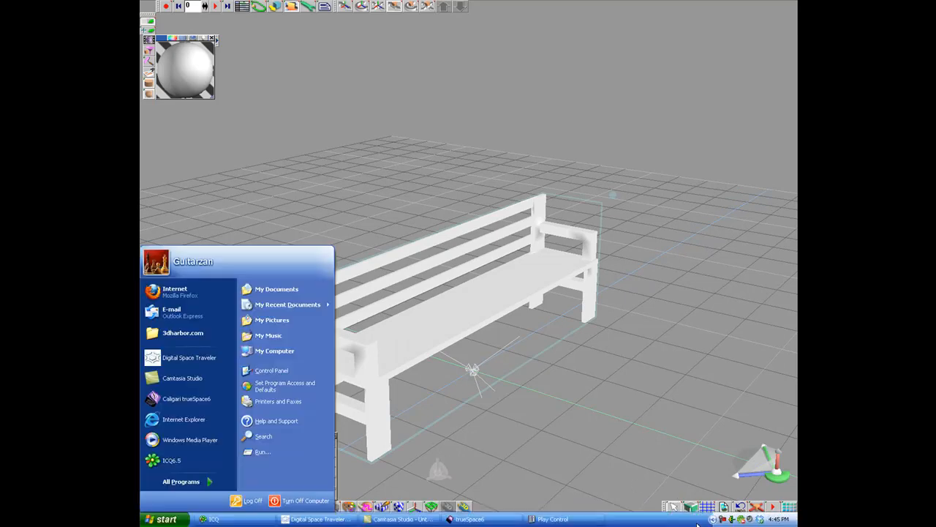